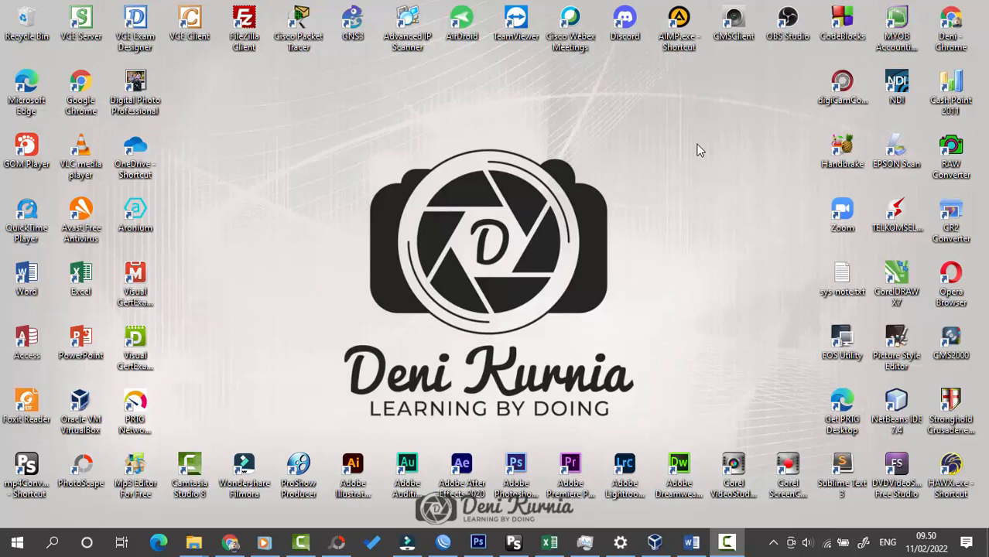
Refresh the desktop and launch Oracle VM VirtualBox
right_click(692, 170)
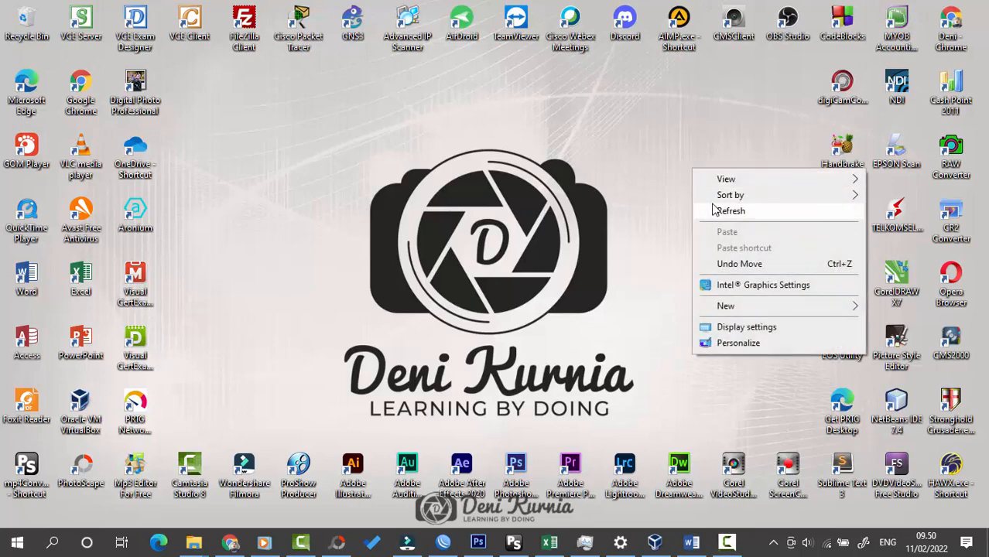
left_click(702, 213)
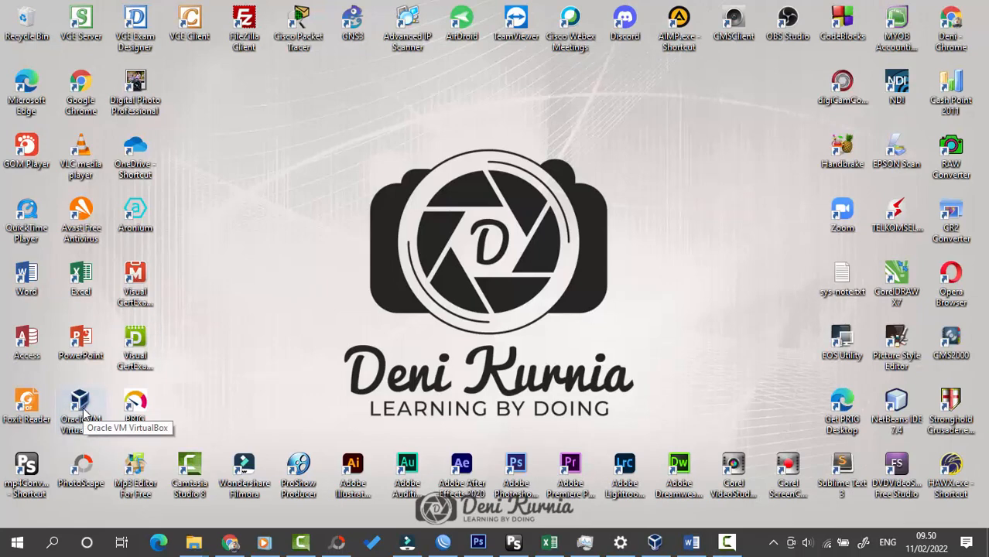
left_click(80, 410)
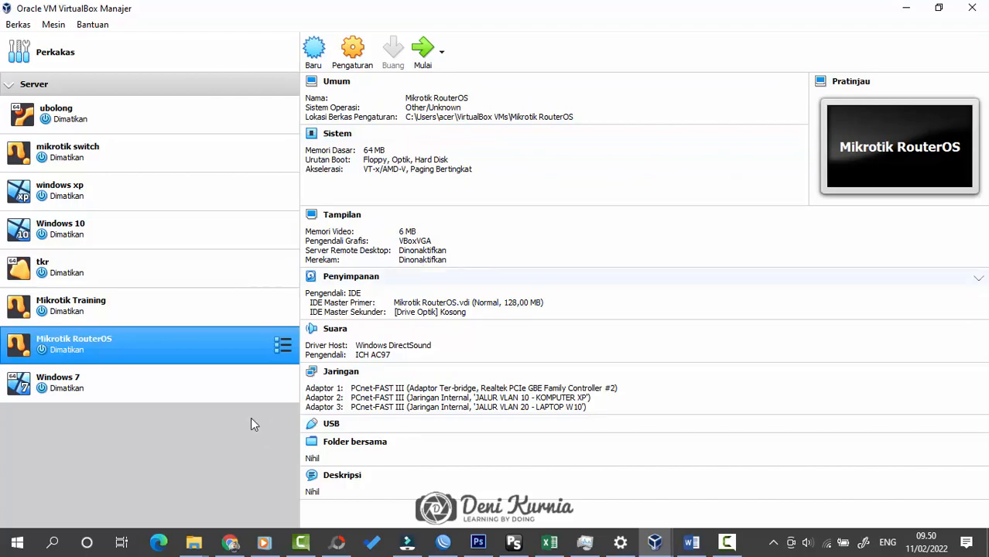
Switch to File Explorer, examine the installer files in the ISO Mikrotik folder under Program Mikrotik, and return to VirtualBox
left_click(194, 542)
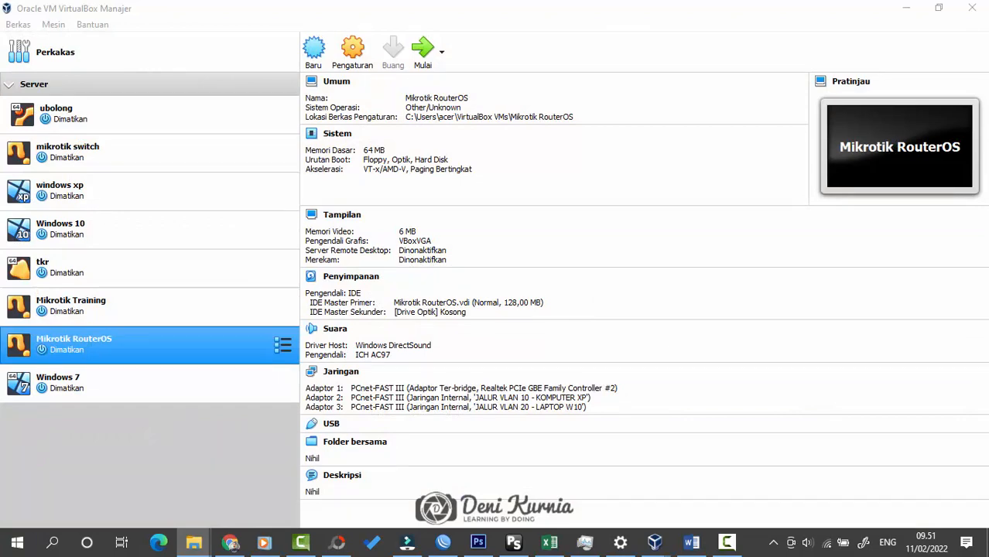
left_click_drag(988, 96, 479, 70)
double_click(562, 71)
left_click(298, 194)
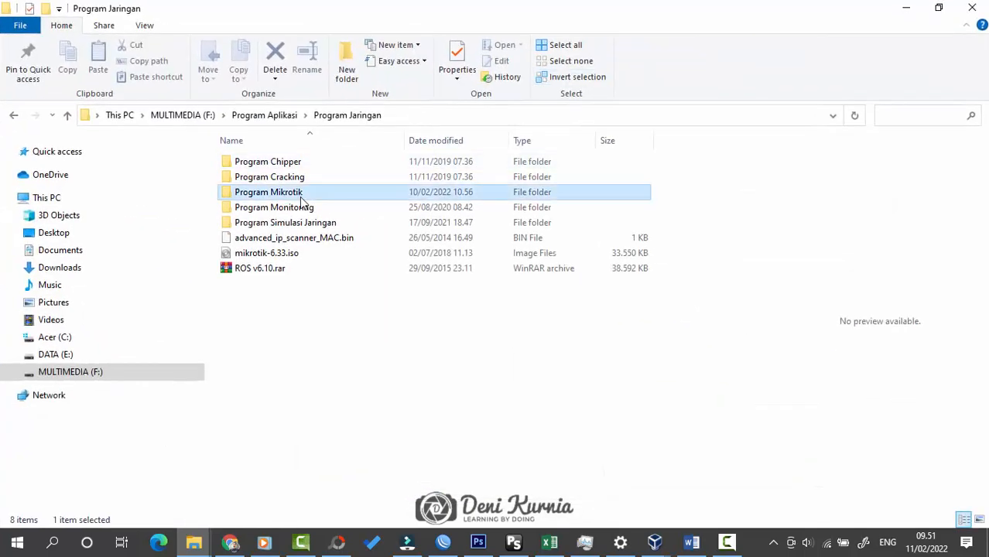
double_click(302, 194)
double_click(275, 192)
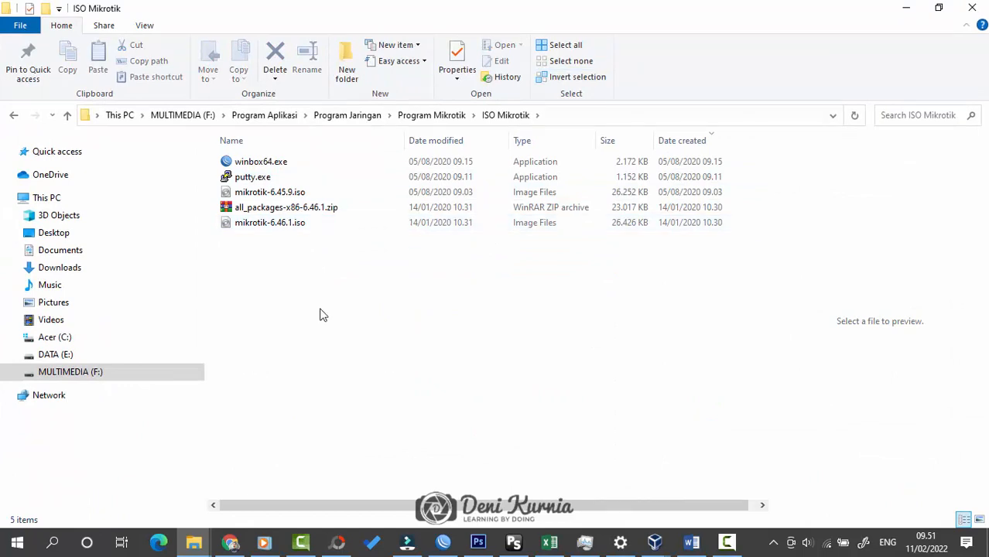
right_click(467, 287)
left_click(522, 349)
left_click(905, 13)
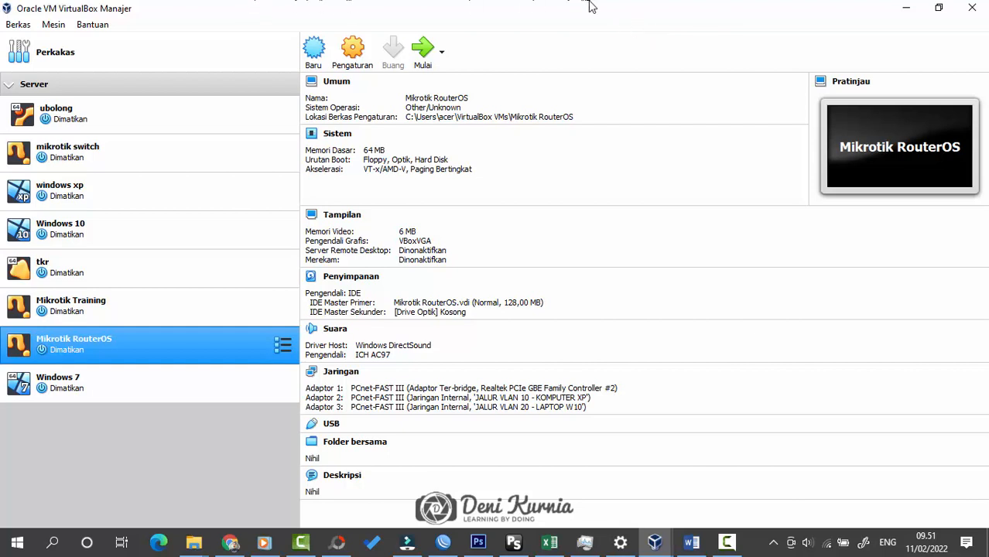
left_click(173, 321, "ctrl")
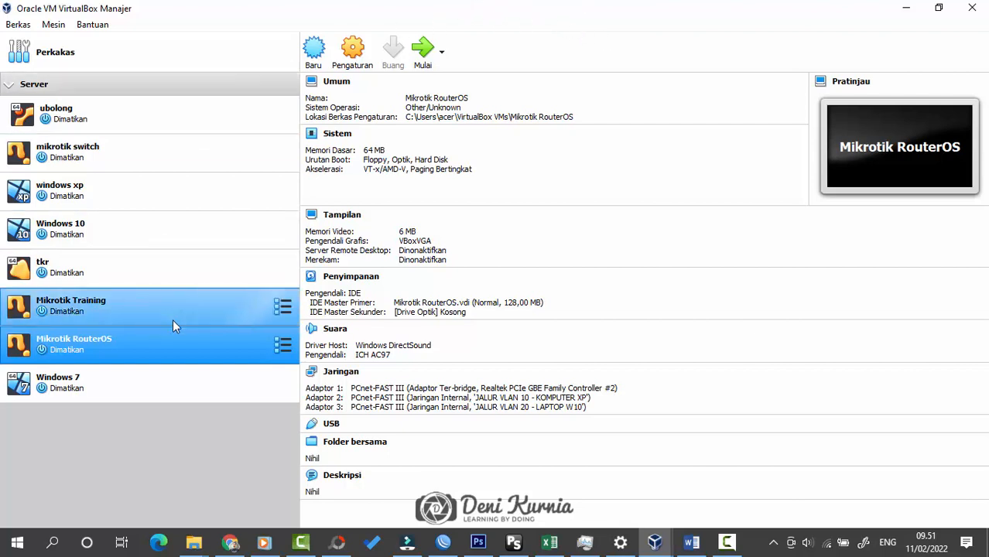
left_click(172, 321, "ctrl")
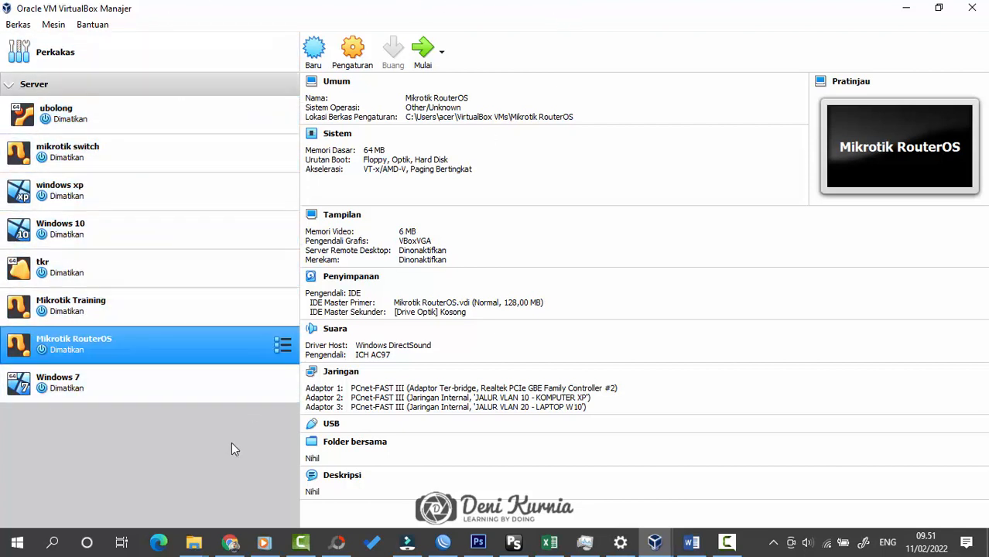
Set up a new virtual machine named Mikrotik Virtual with type Other, version Other/Unknown, and 64 MB of memory
left_click(323, 49)
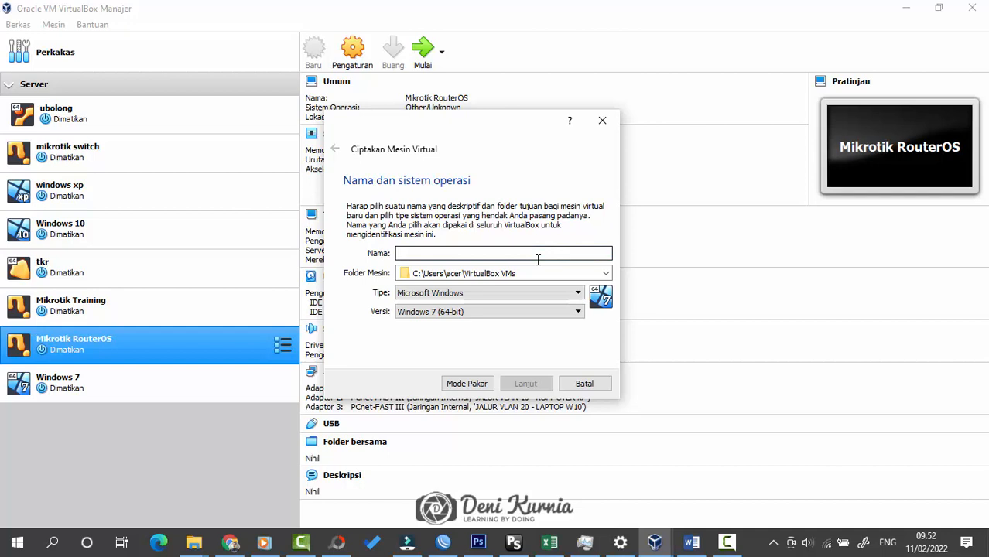
type("Mik")
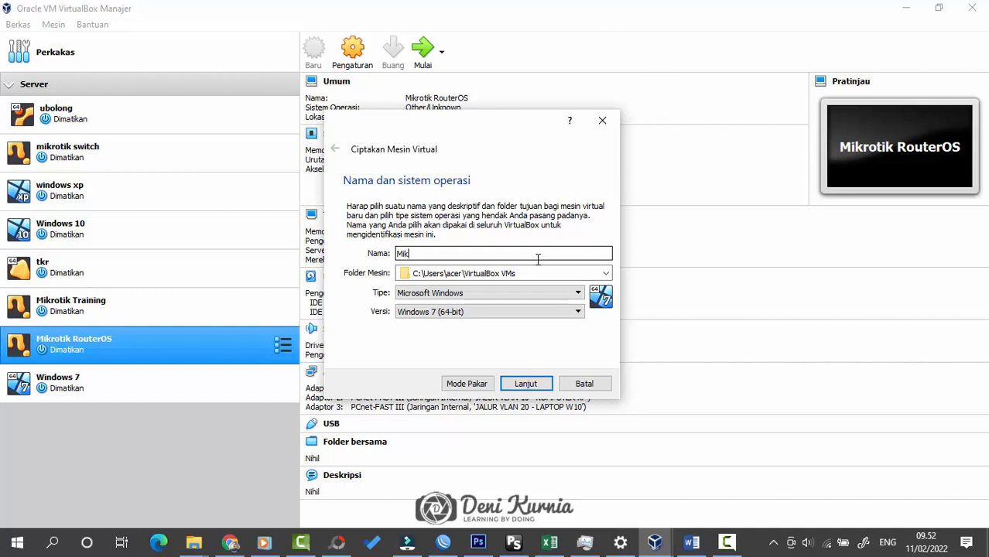
type("rotik ")
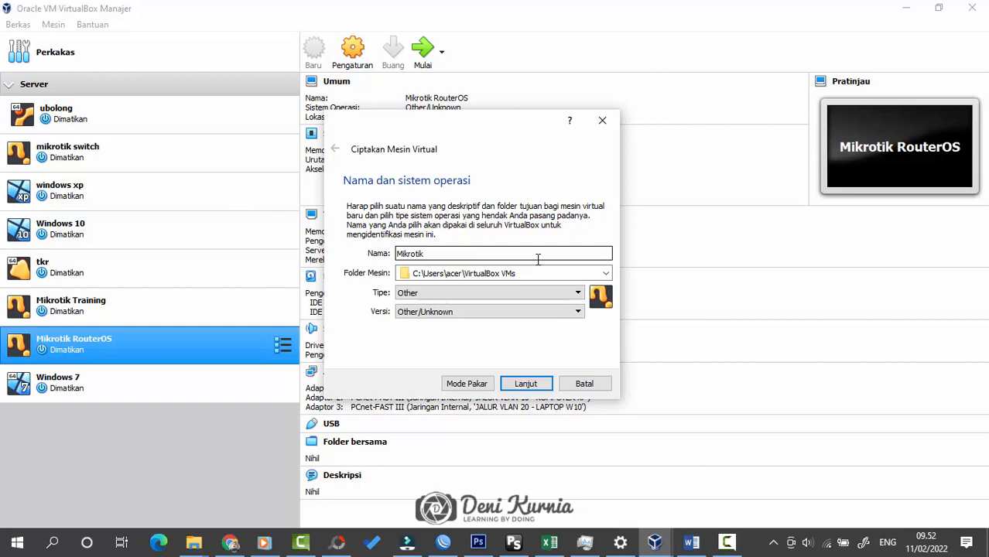
type("Virtual")
left_click(451, 269)
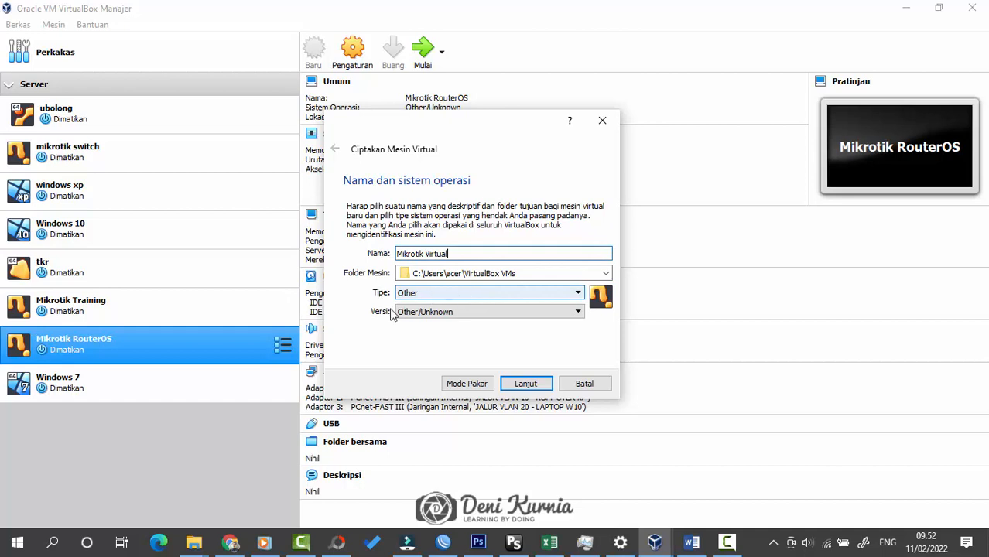
left_click(538, 389)
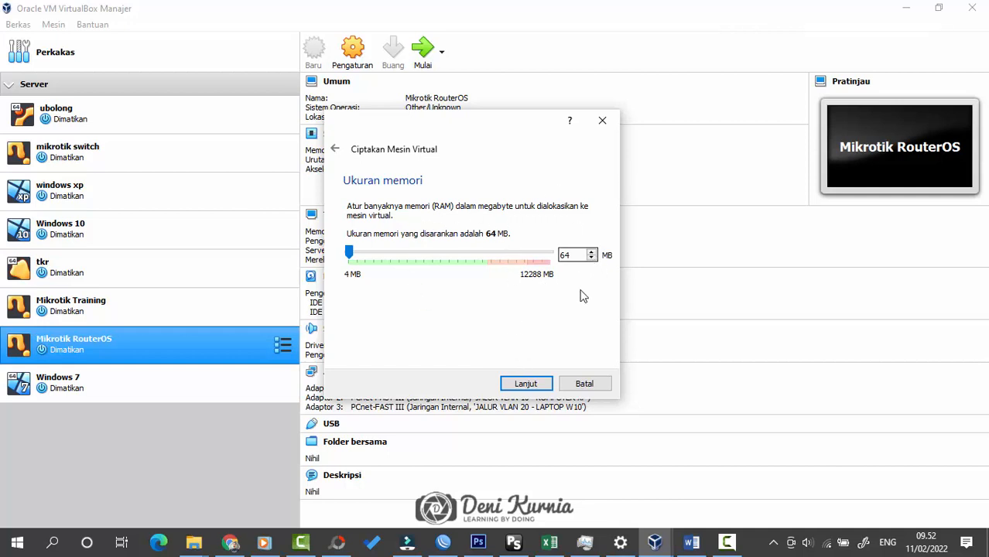
left_click(526, 384)
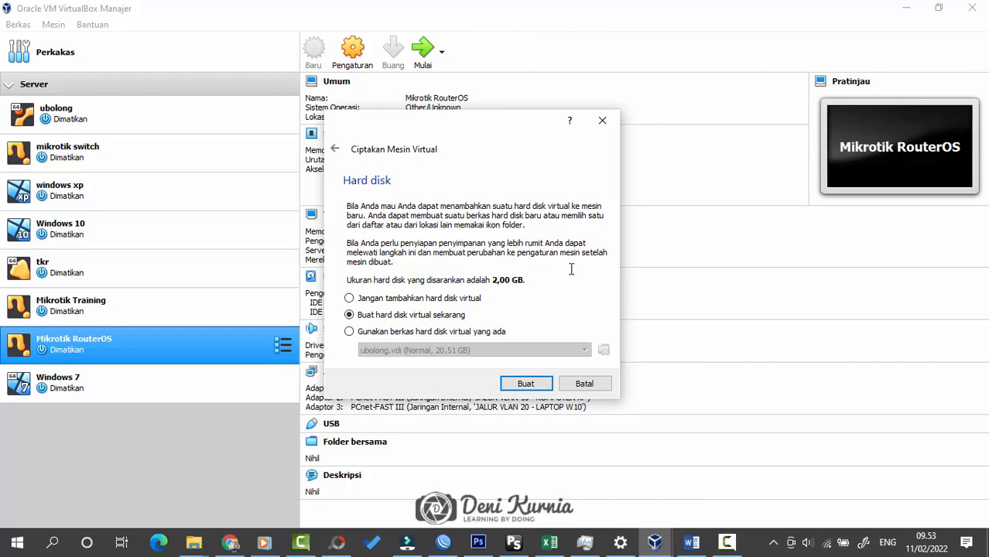
Create a new dynamically allocated VDI hard disk of 2,00 GB for the virtual machine
left_click(529, 385)
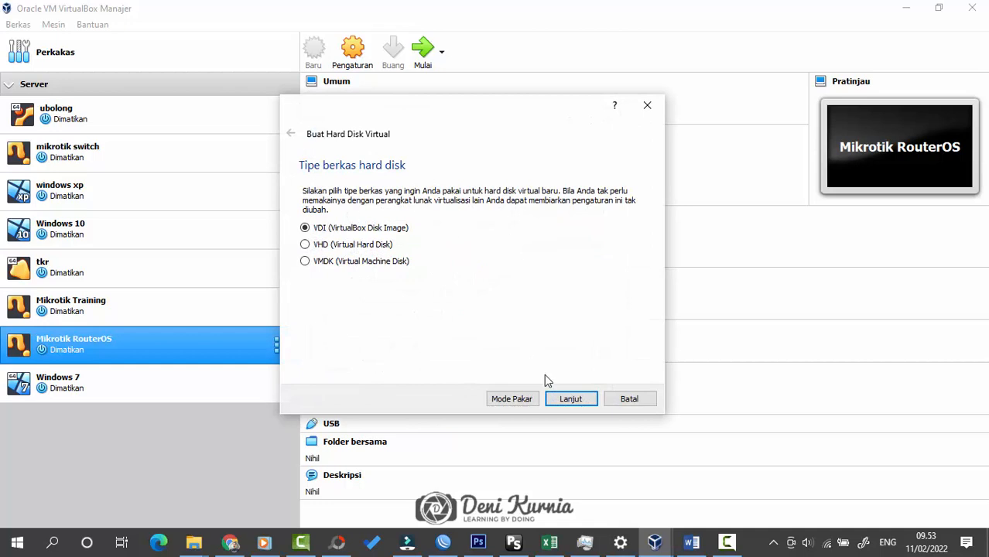
left_click(570, 399)
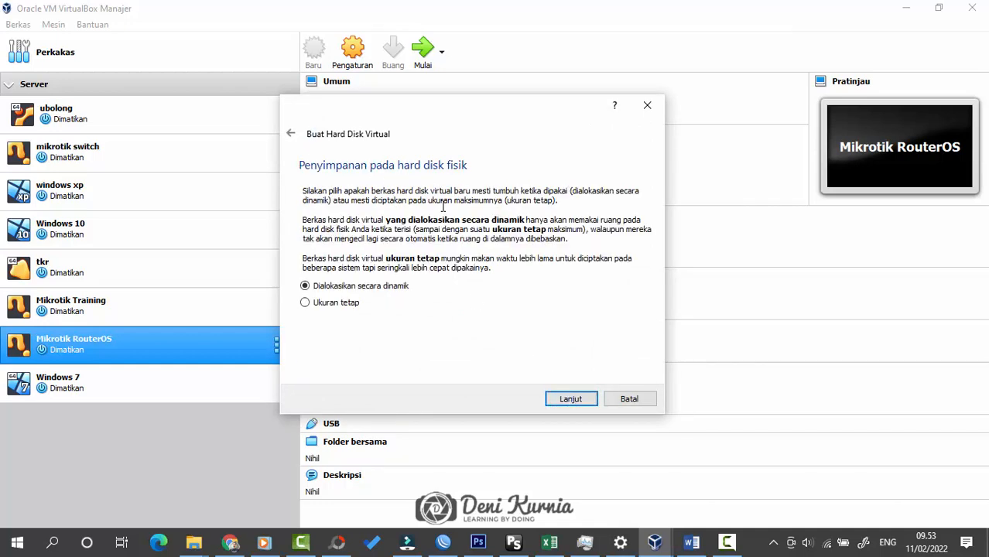
left_click(573, 398)
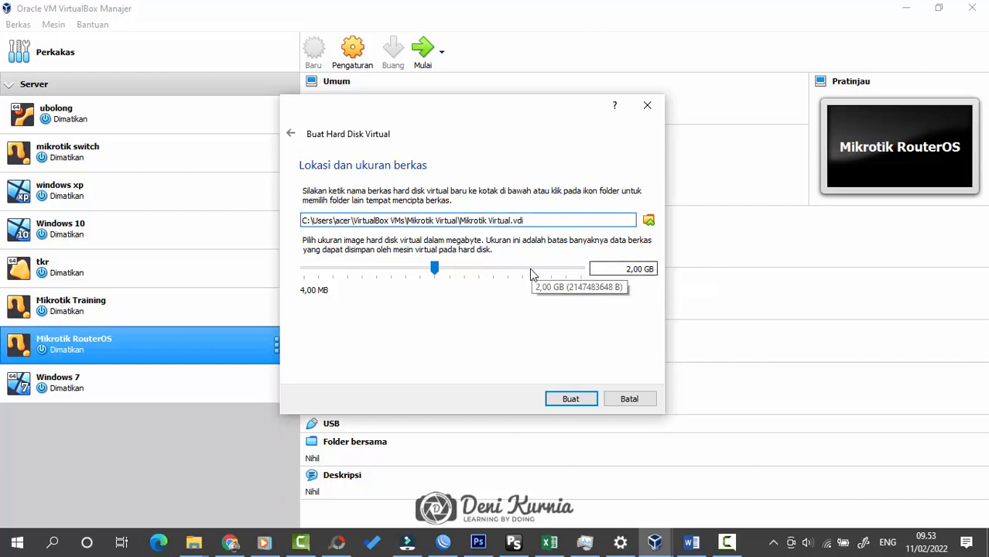
left_click(571, 399)
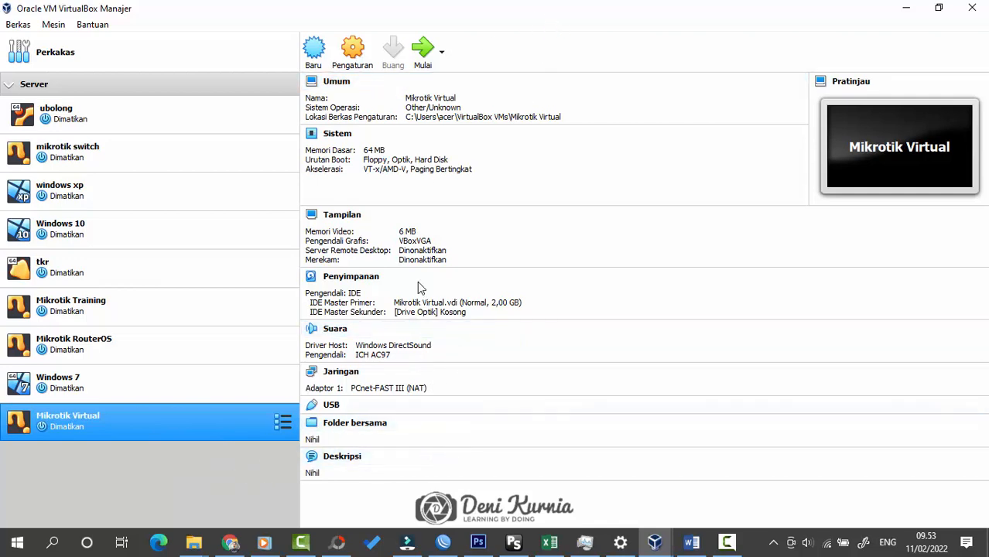
Attach mikrotik-6.46.1.iso to the empty optical drive of Mikrotik Virtual and save the storage settings
left_click(369, 282)
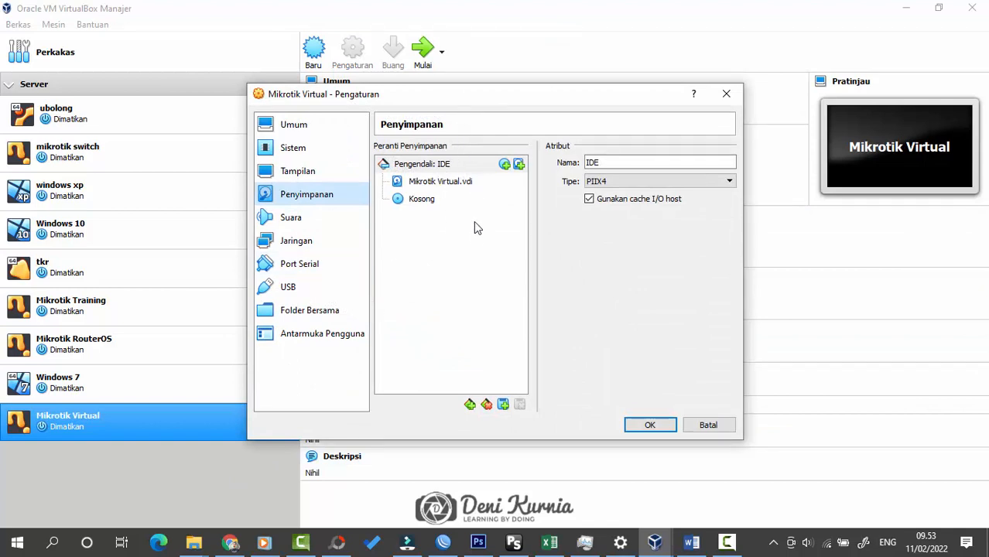
left_click(431, 203)
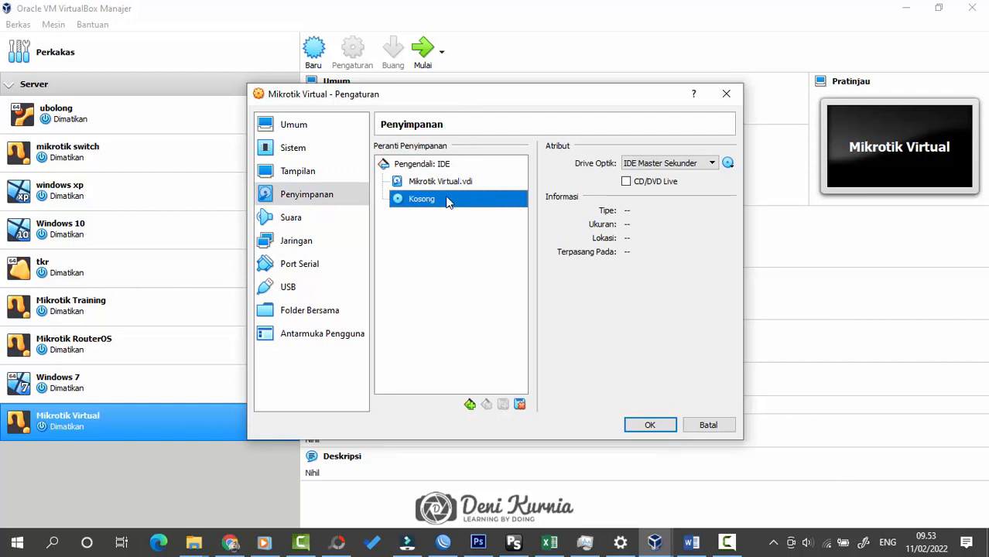
left_click(729, 164)
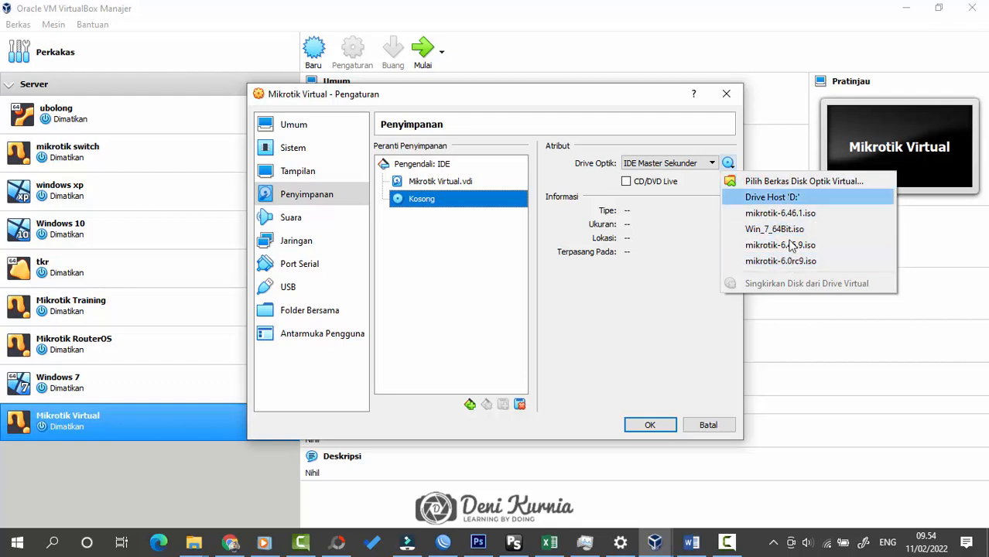
left_click(793, 186)
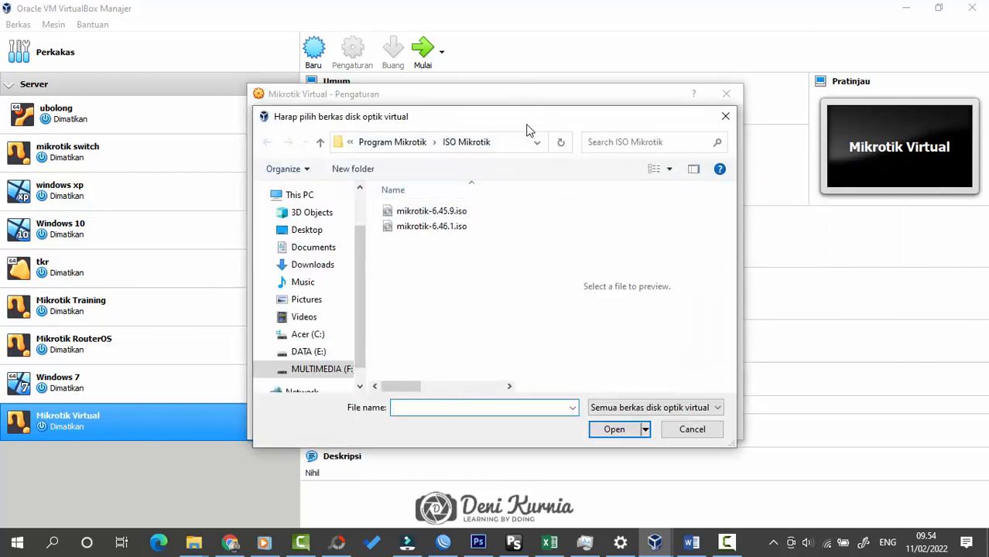
mouse_move(528, 110)
left_mouse_down()
mouse_move(523, 100)
mouse_move(536, 108)
left_mouse_up()
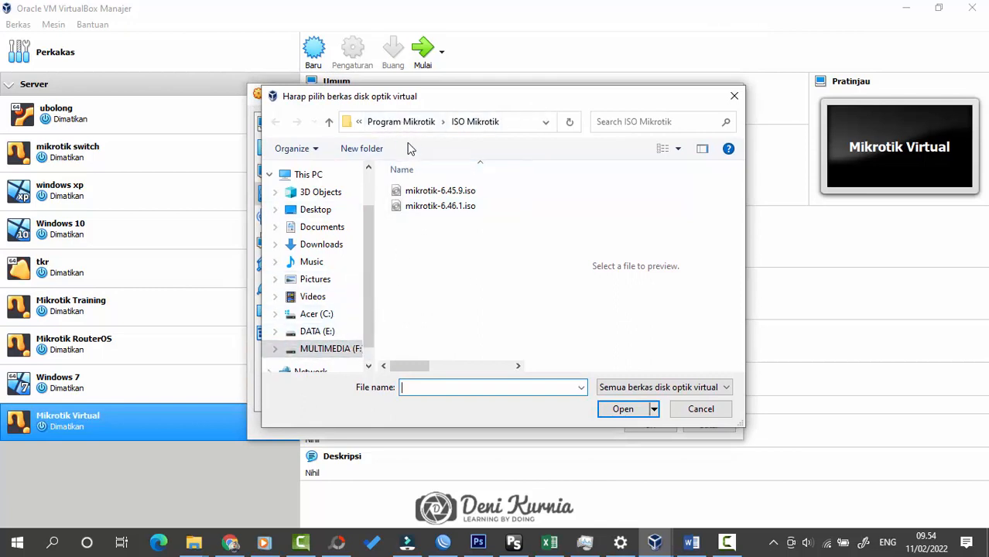
left_click(452, 209)
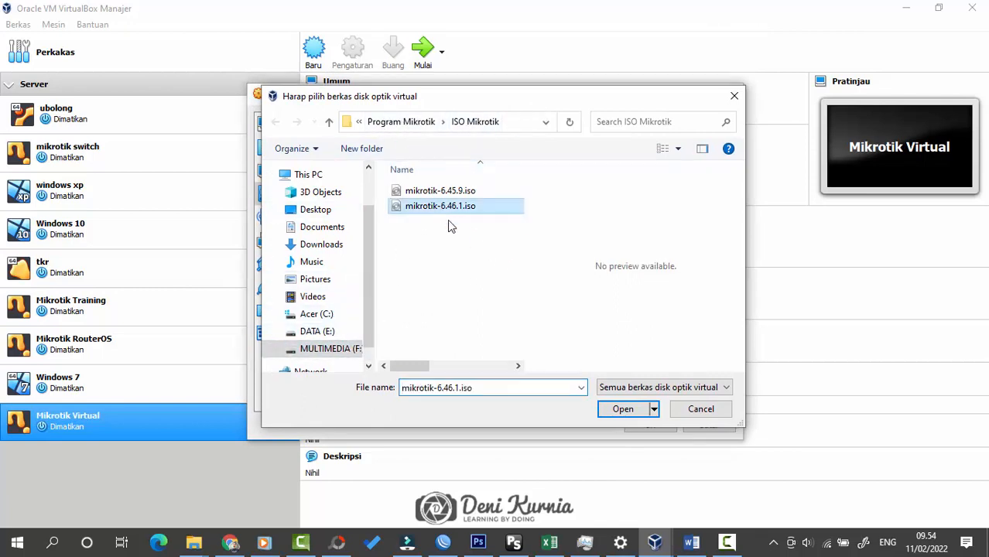
left_click(621, 412)
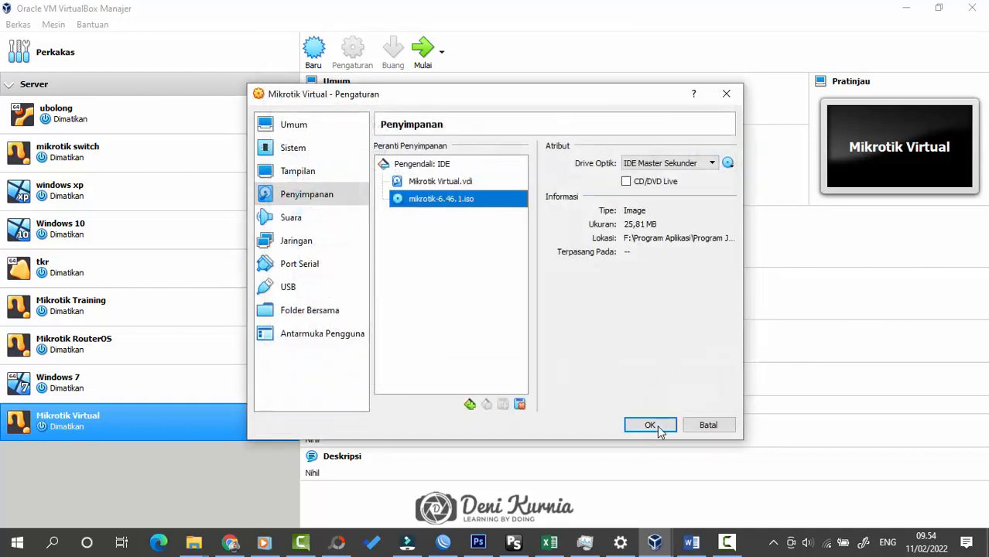
left_click(650, 426)
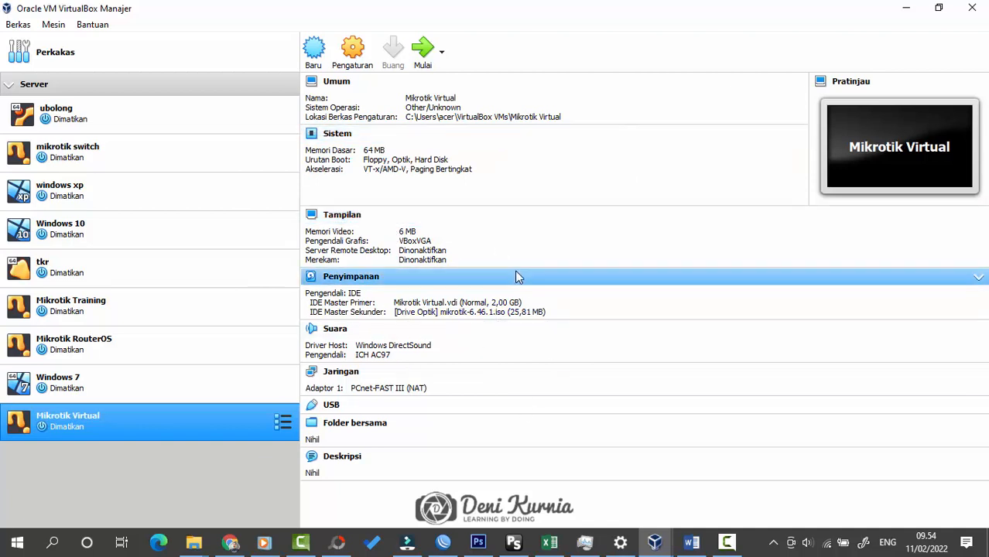
Start the Mikrotik Virtual machine and enlarge its window
left_click(424, 53)
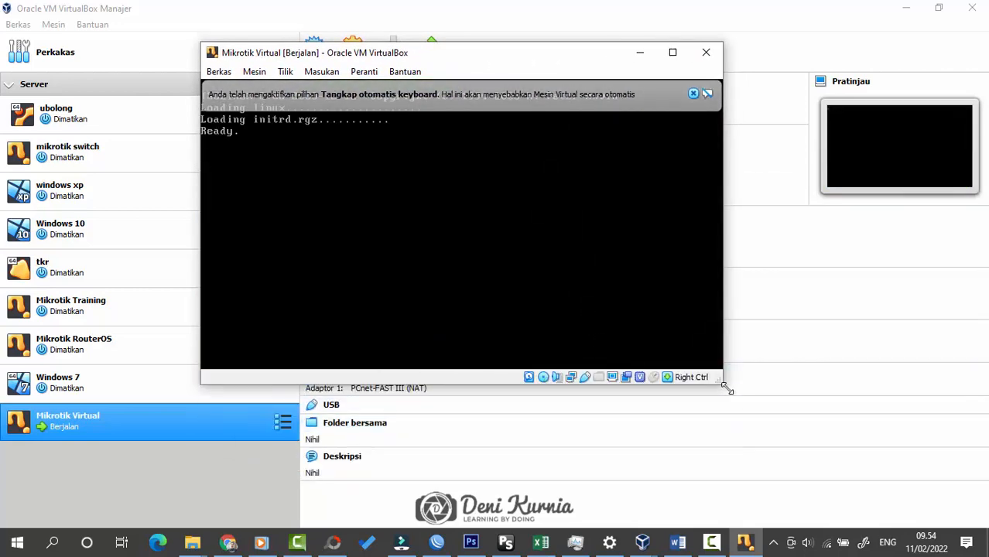
left_click_drag(727, 389, 816, 503)
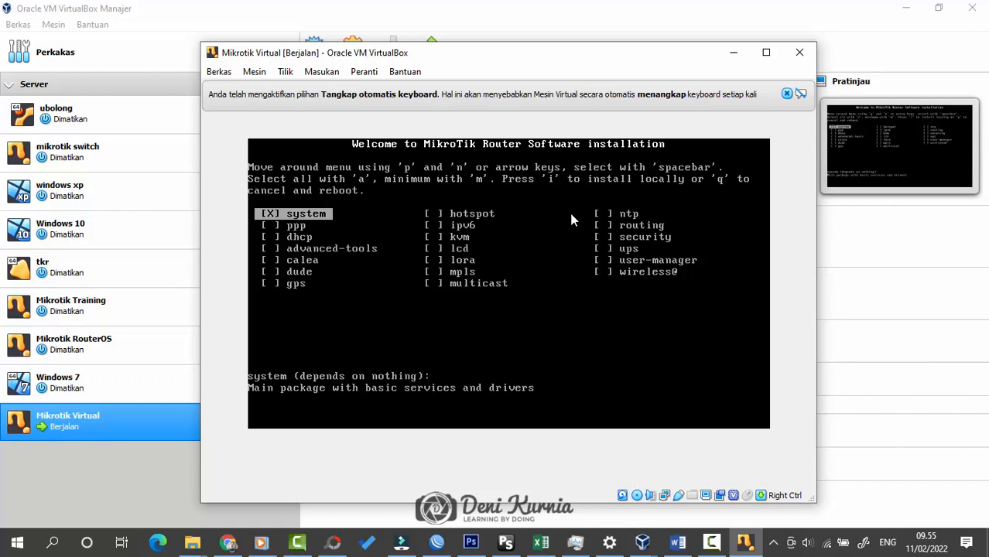
Select all packages in the MikroTik installer, then deselect and reselect dhcp and advanced-tools
key("a")
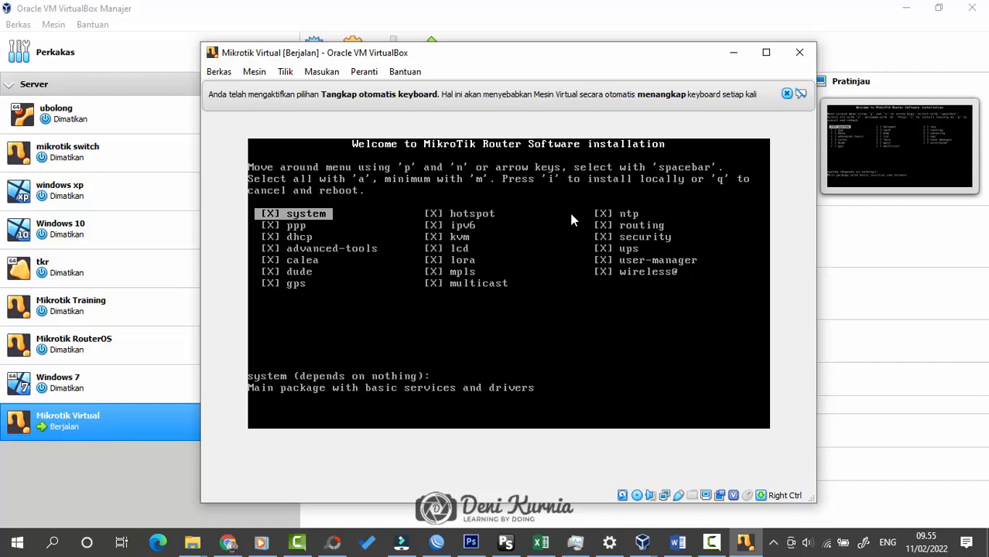
key("Down")
key("Down")
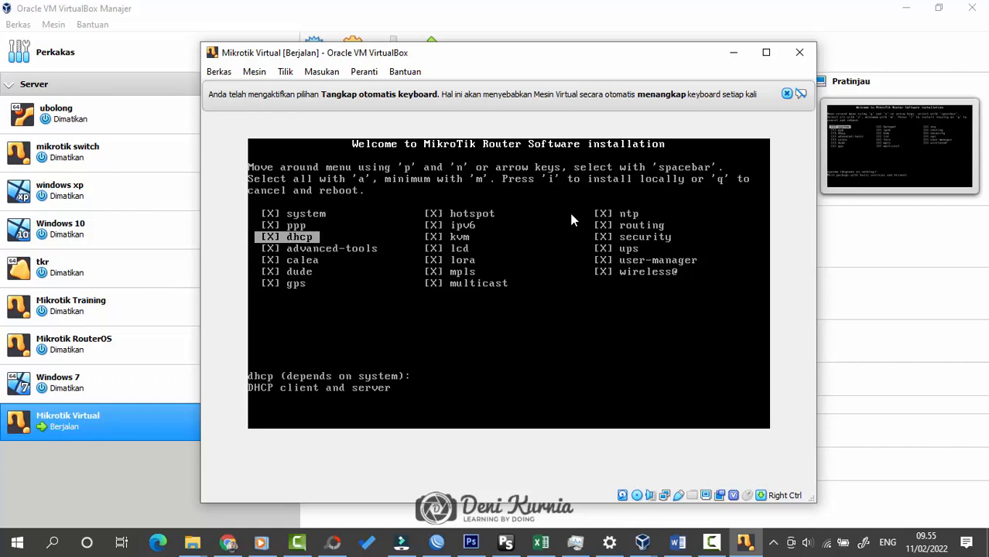
key("space")
key("Down")
key("space")
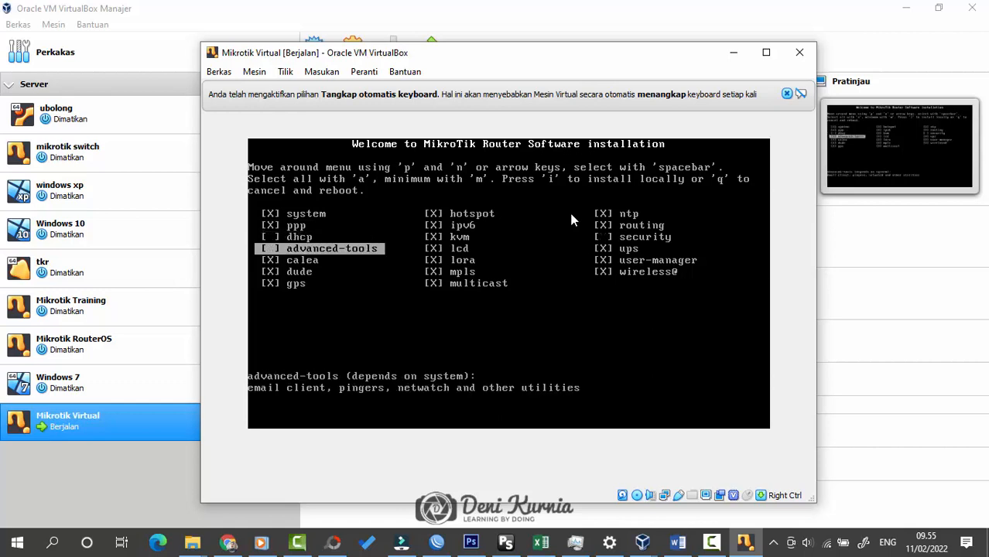
key("space")
key("Up")
key("space")
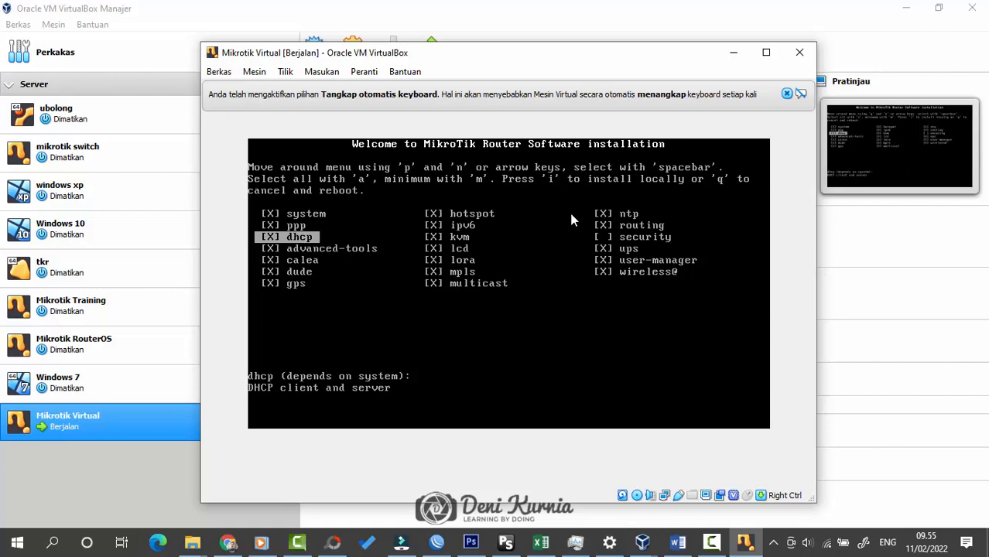
key("Up")
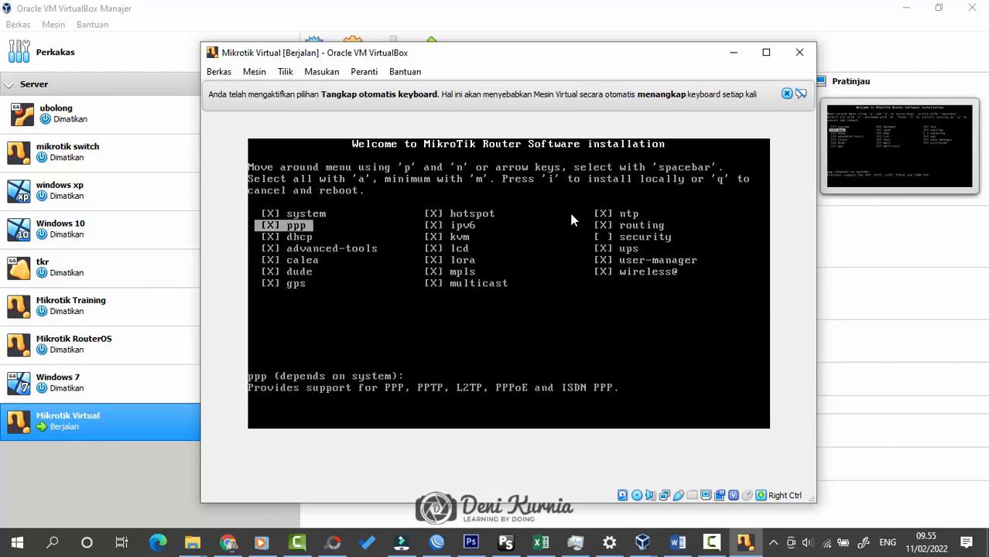
key("Down")
key("Up")
Reduce the installer's package selection to the minimum and highlight the dhcp package
key("m")
key("Down")
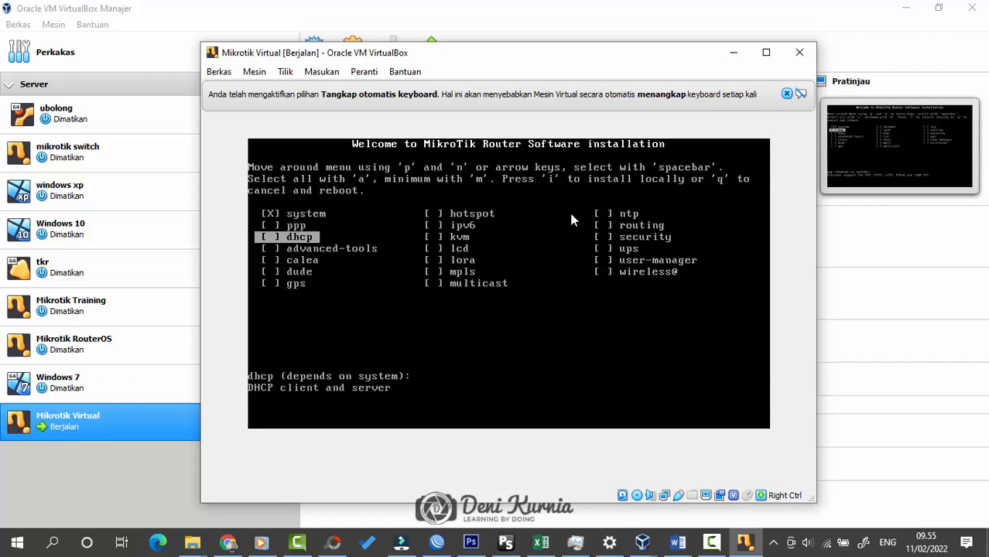
key("Up")
key("Up")
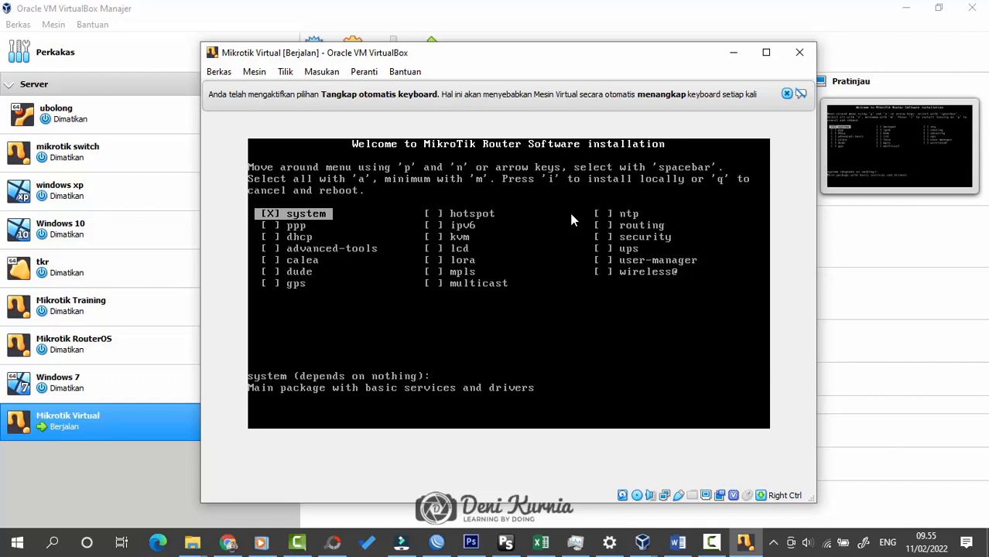
key("Down")
key("Up")
key("Down")
key("Up")
key("Down")
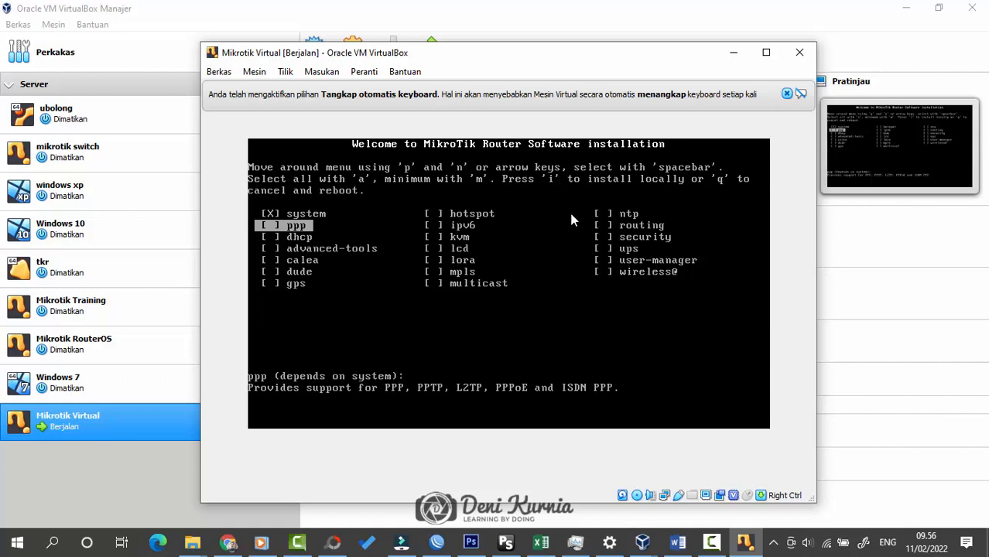
Select all packages and install RouterOS locally, answering n to keeping the old configuration and y to erasing the disk
key("a")
key("Up")
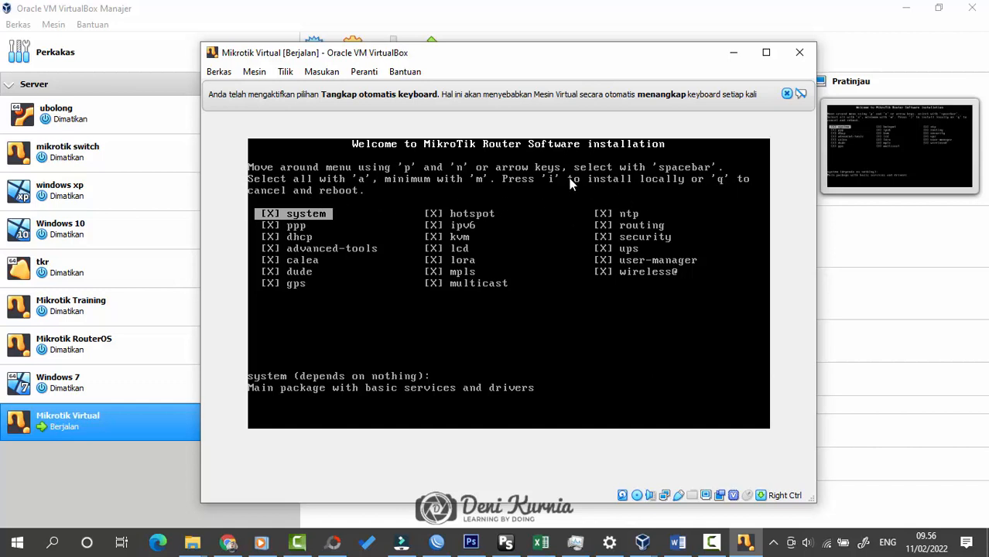
key("i")
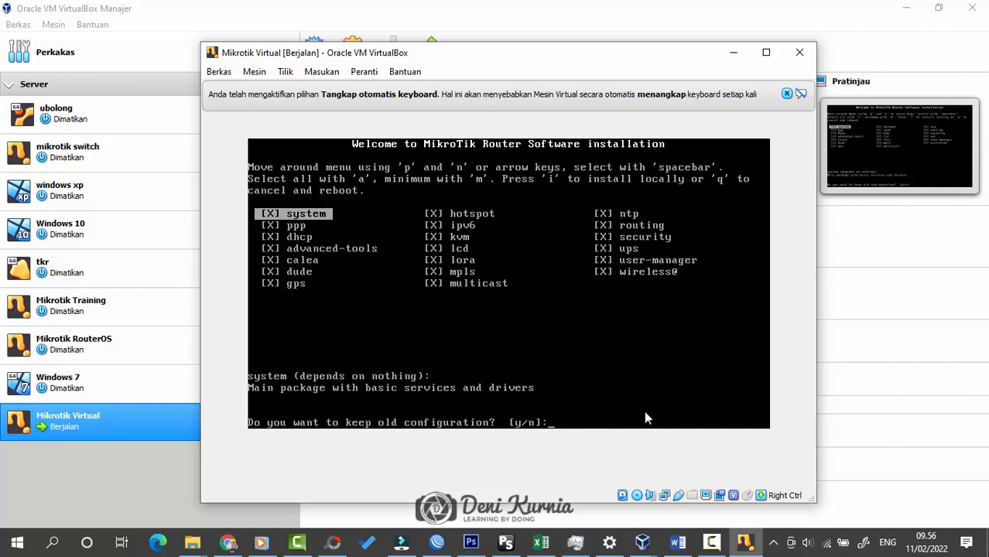
type("n]:")
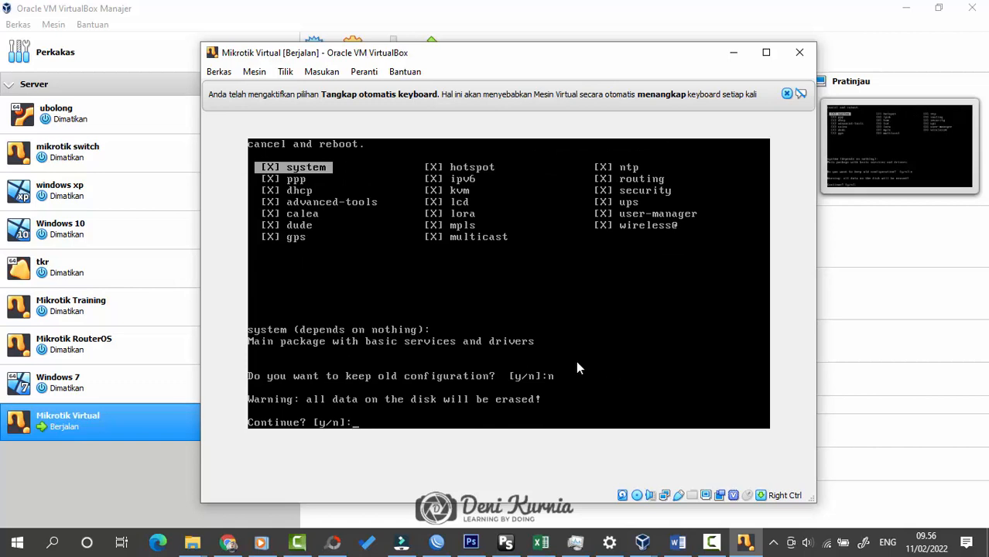
type("y")
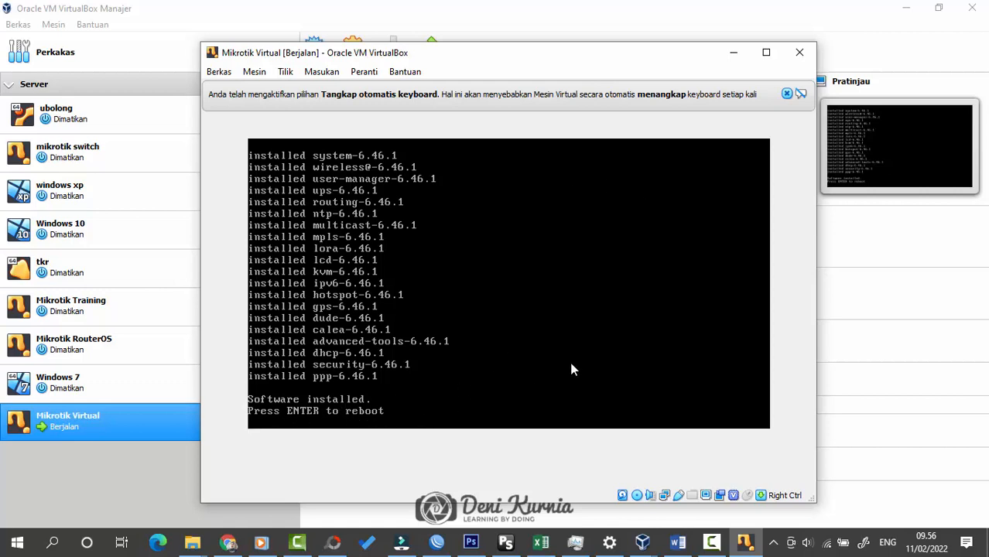
Force-unmount mikrotik-6.46.1.iso from the virtual optical drive and reboot the machine
left_click(636, 496)
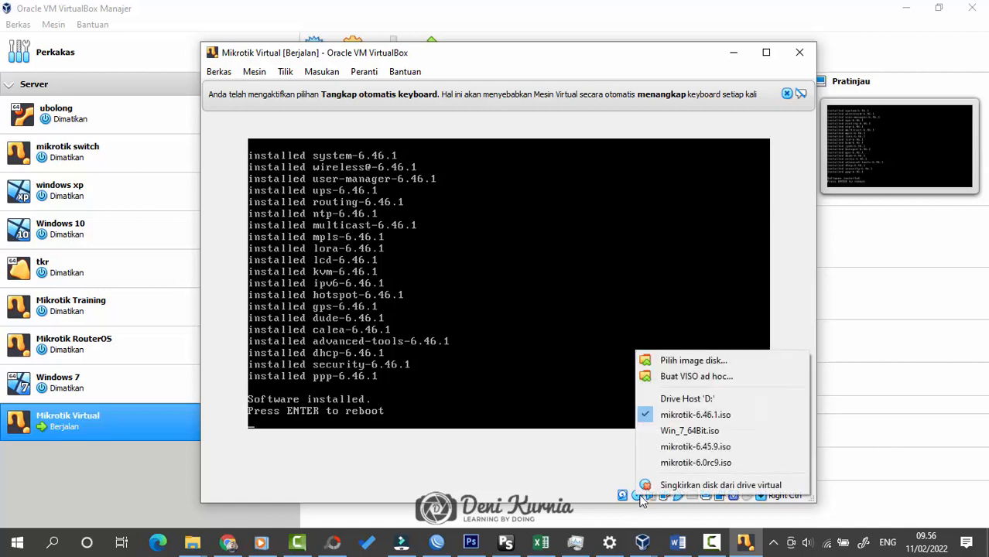
left_click(662, 485)
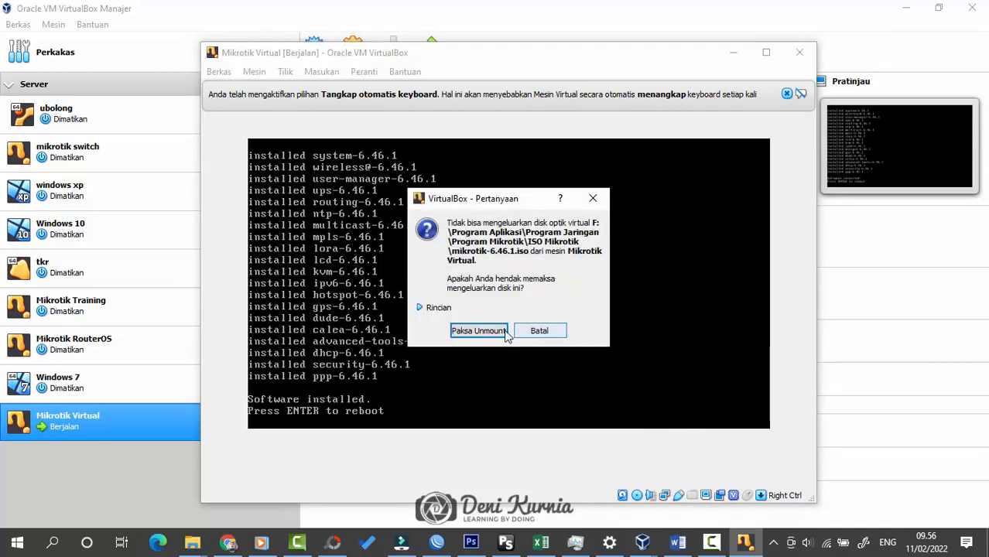
left_click(479, 330)
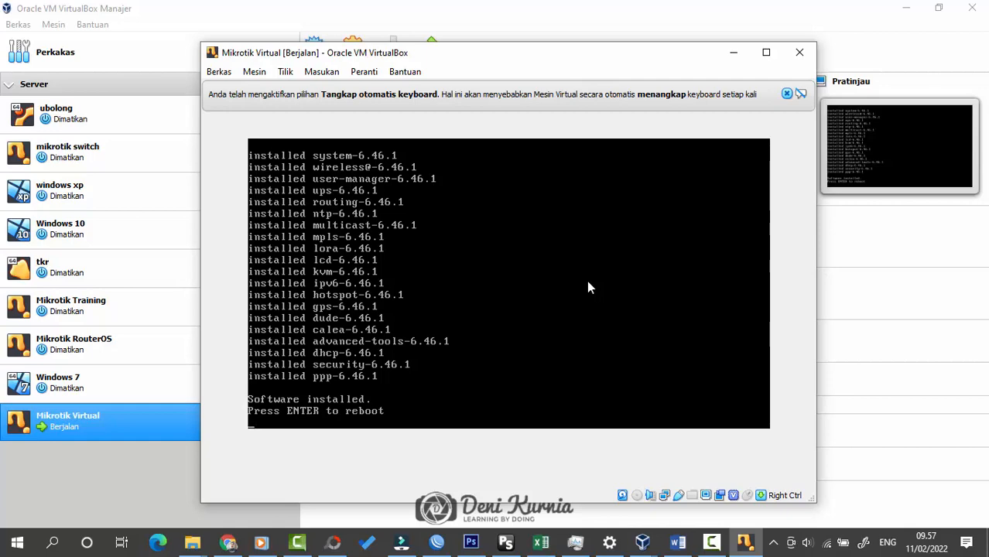
key("Return")
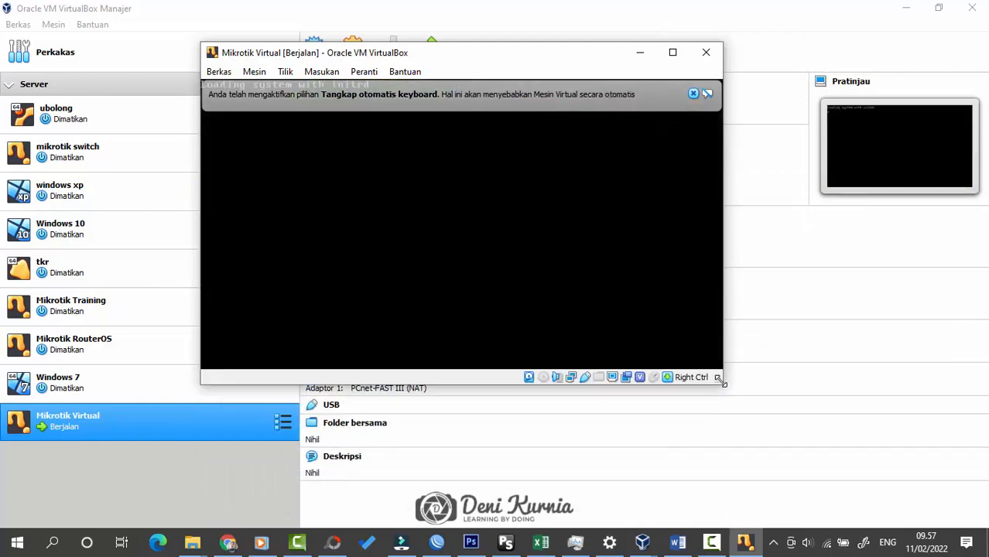
Enlarge the rebooted machine's window and log in to RouterOS as admin with a blank password, declining to view the software license
left_click_drag(719, 380, 731, 475)
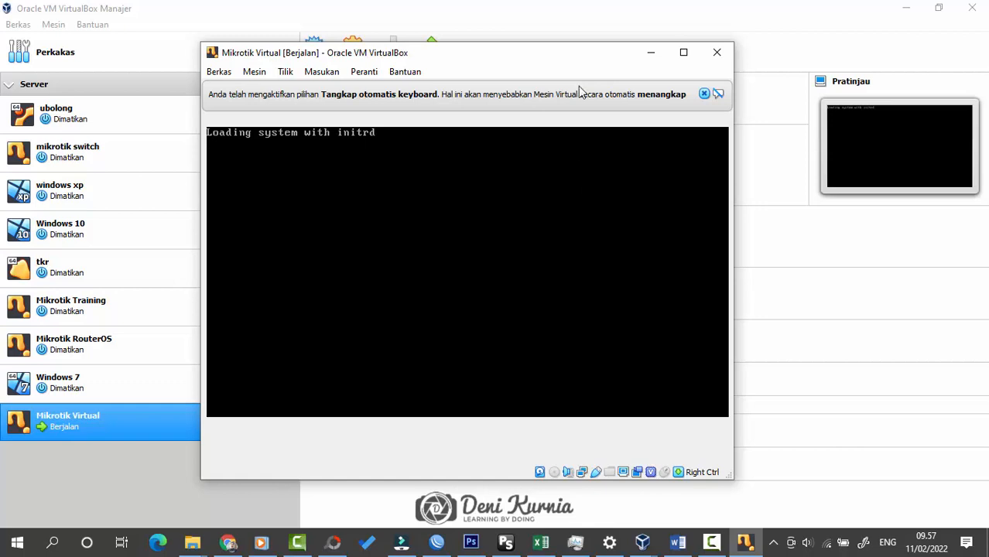
left_click_drag(557, 57, 590, 68)
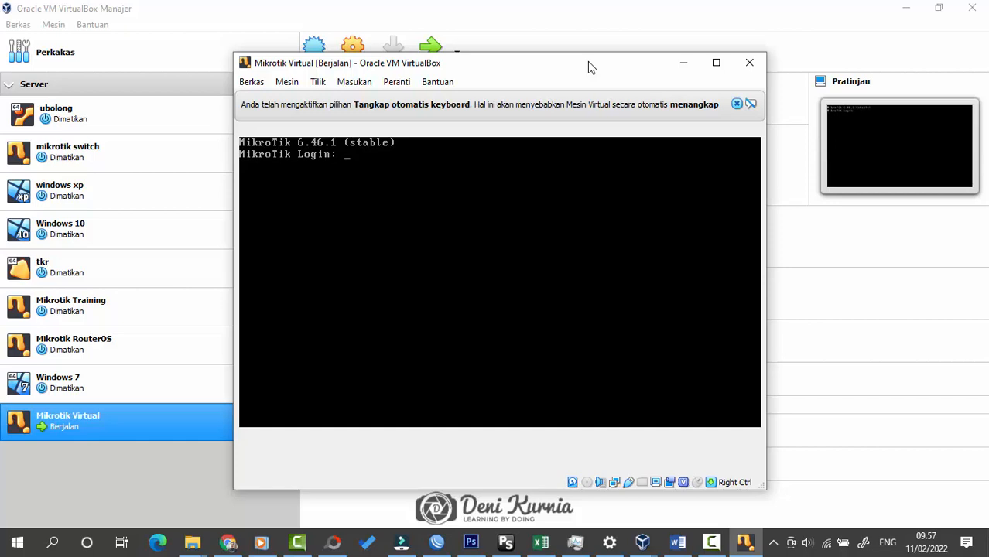
type("admin")
key("Return")
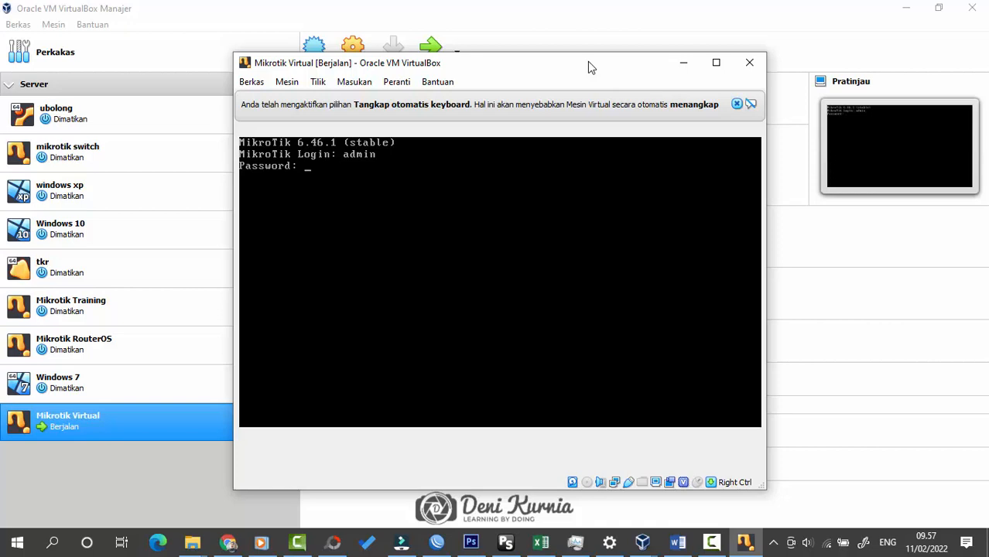
key("Return")
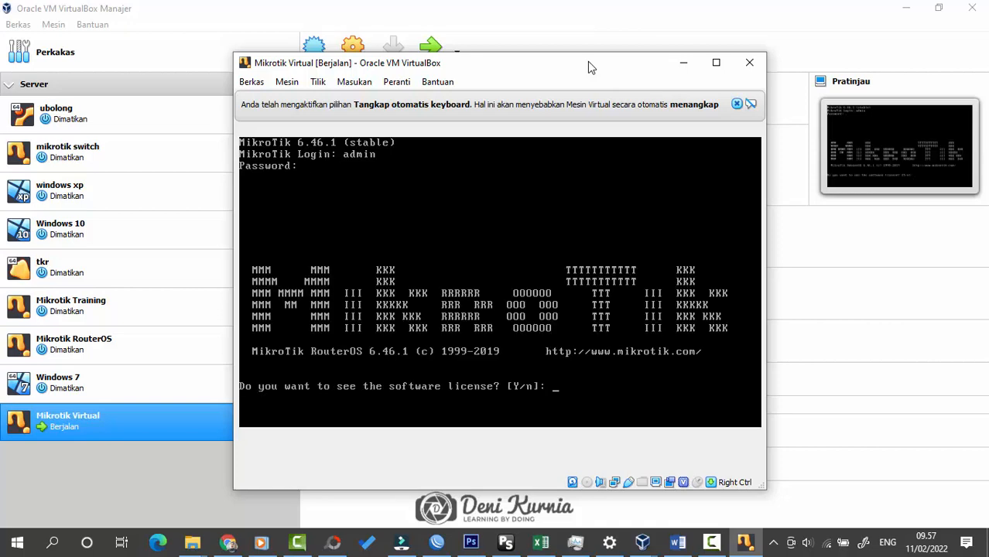
type("n")
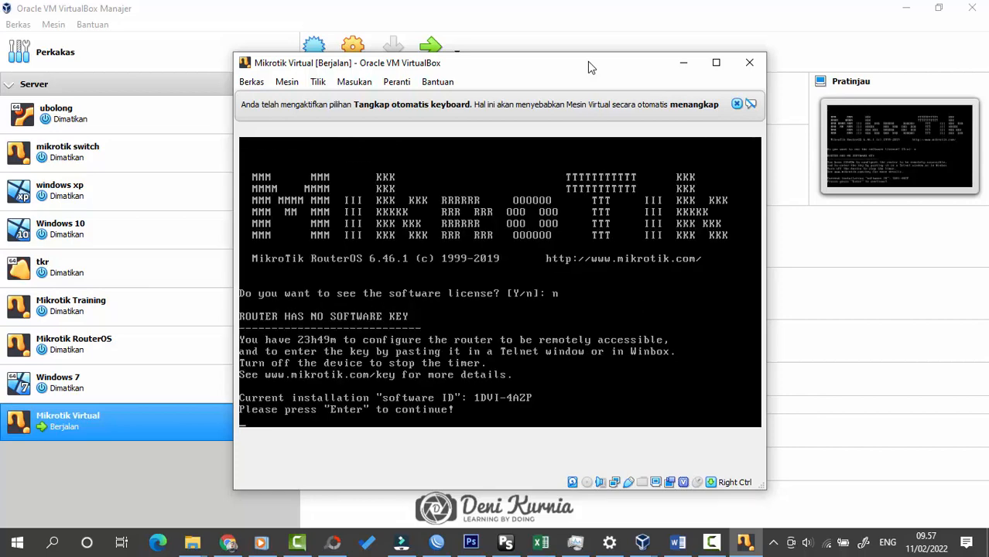
key("Return")
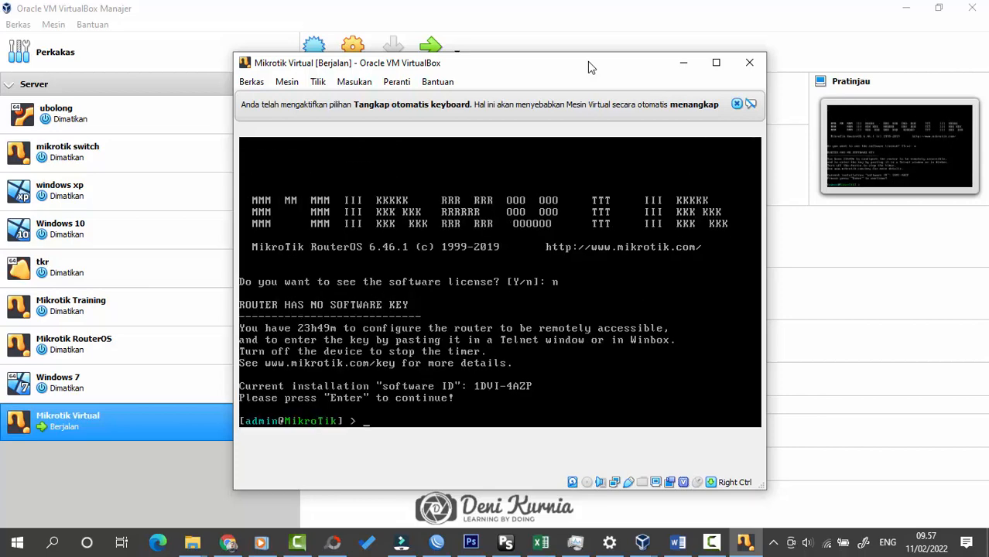
left_click_drag(587, 61, 590, 40)
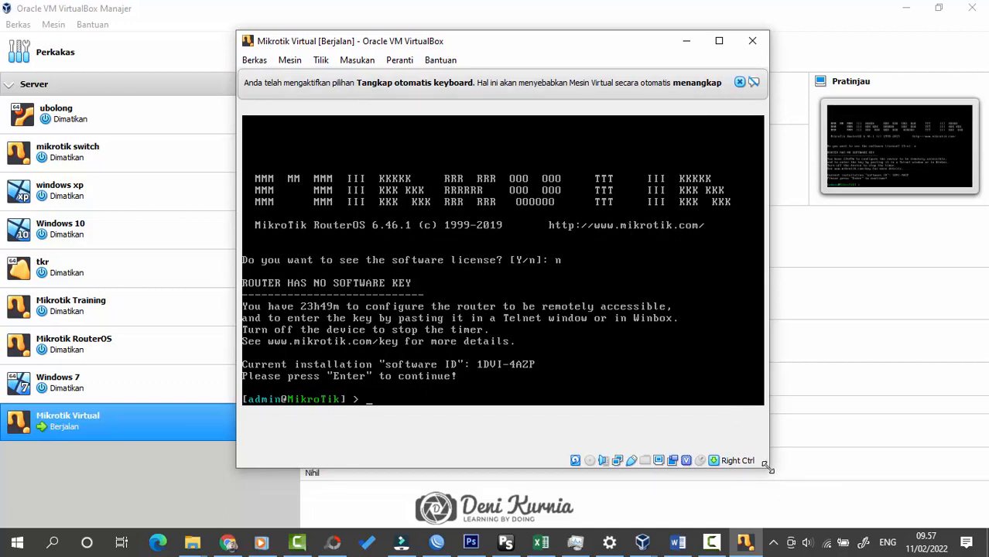
left_click_drag(769, 465, 779, 500)
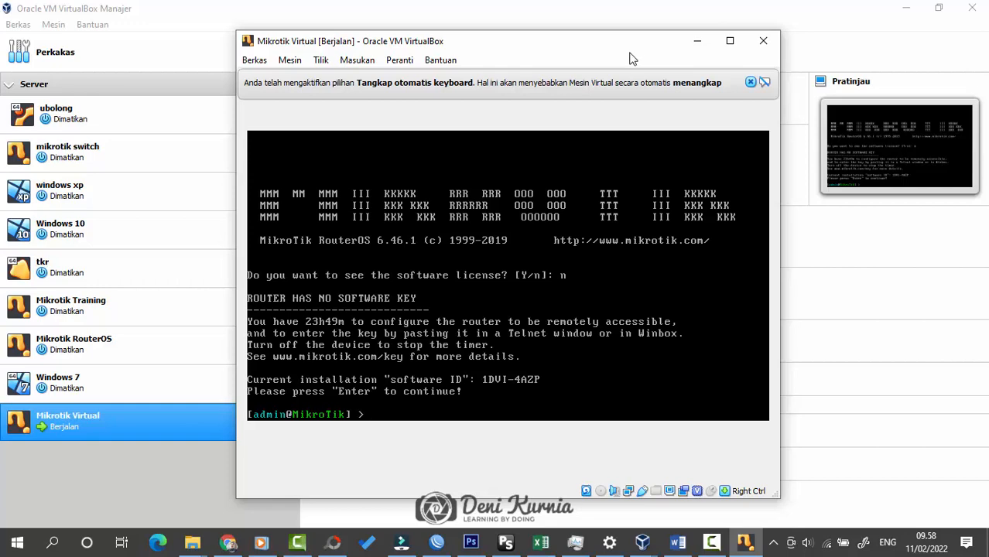
left_click_drag(632, 57, 650, 72)
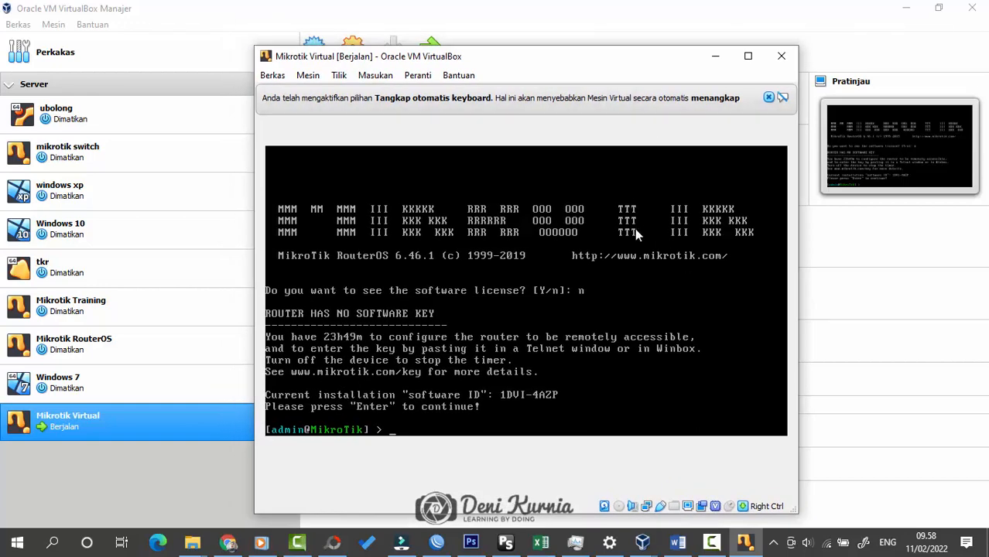
left_click_drag(614, 60, 613, 43)
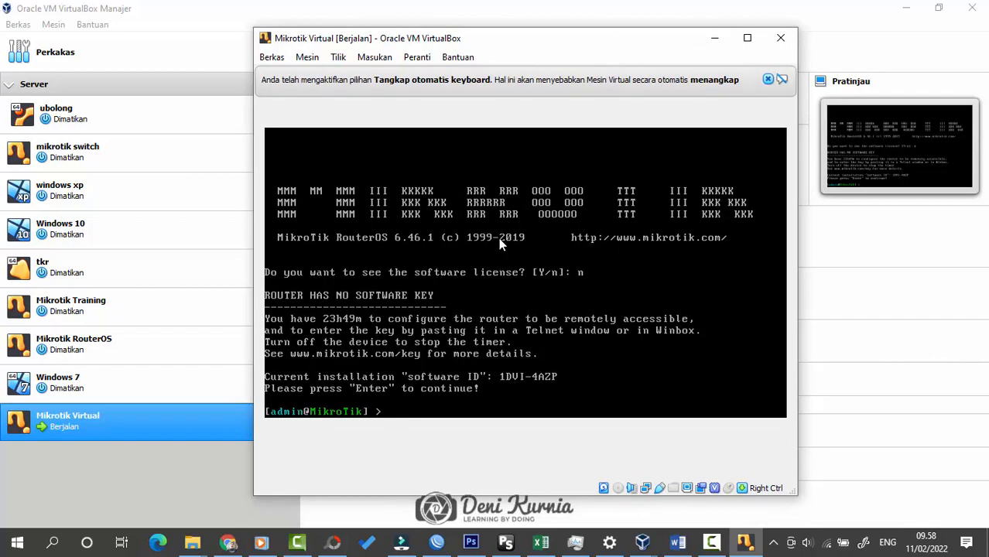
Refresh the Neighbors list in WinBox to look for the new router, checking it again after returning to the virtual machine
left_click(437, 541)
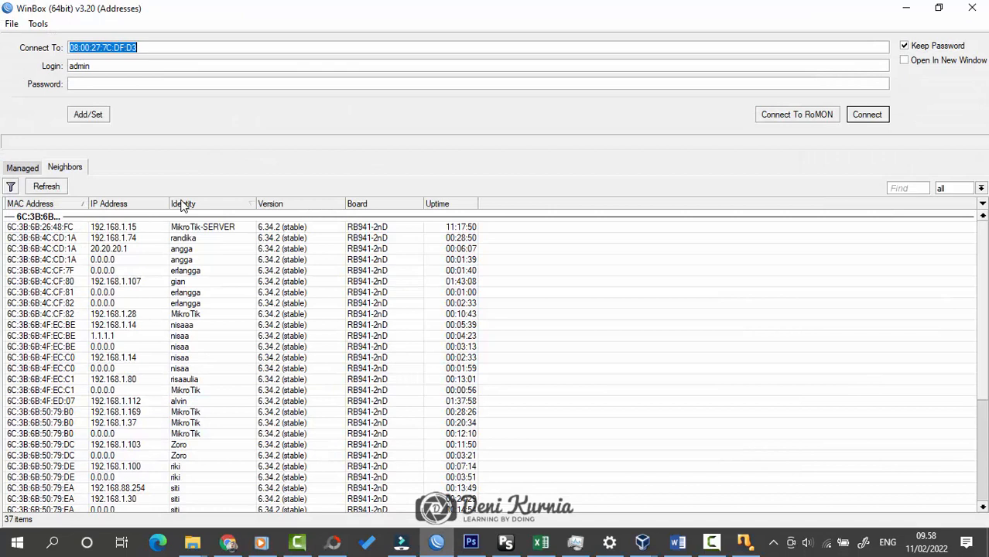
left_click(48, 188)
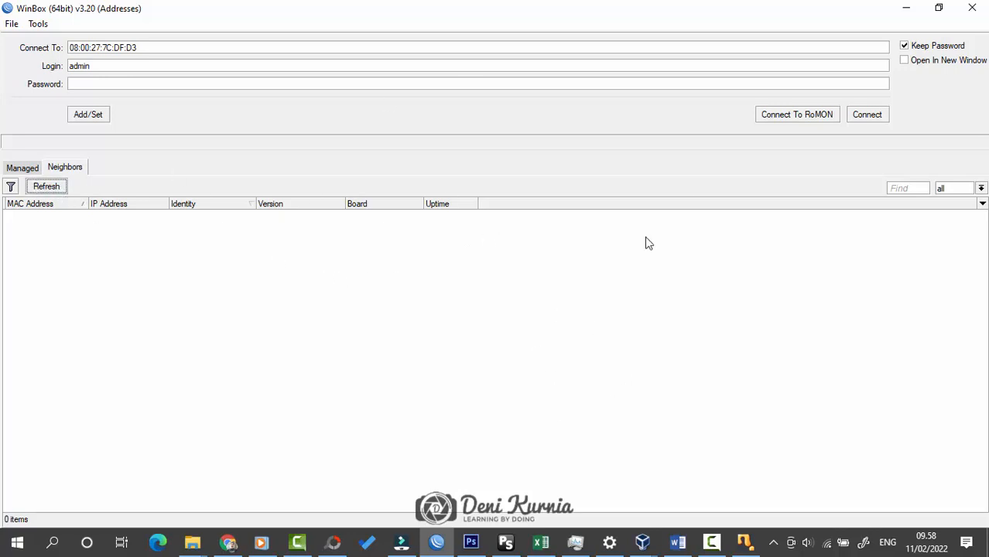
left_click(60, 187)
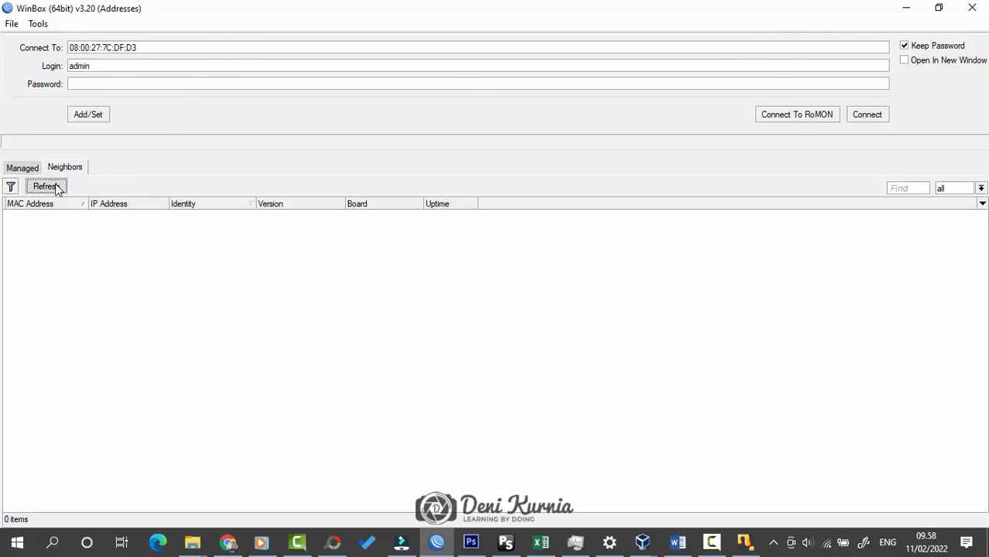
left_click(891, 21)
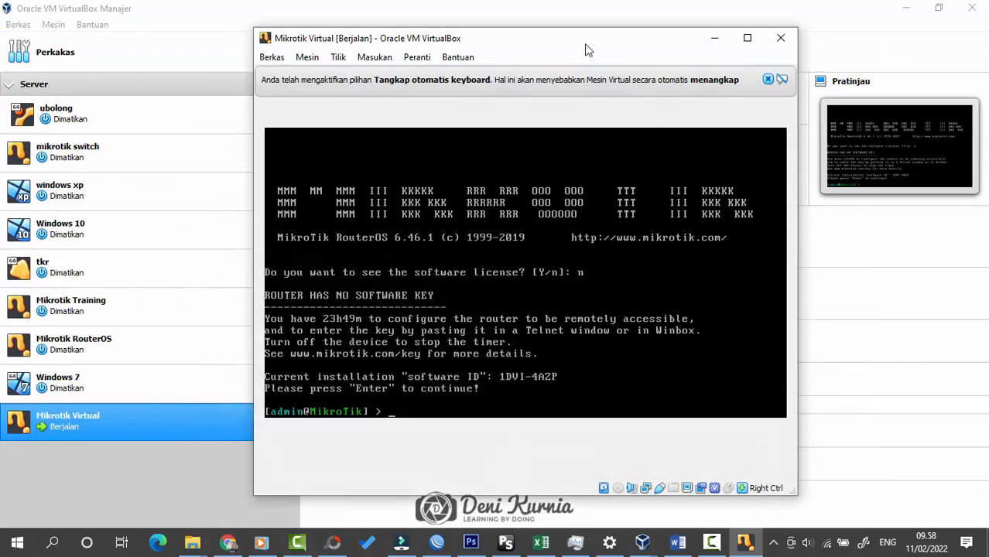
mouse_move(584, 45)
left_mouse_down()
mouse_move(606, 34)
mouse_move(597, 43)
left_mouse_up()
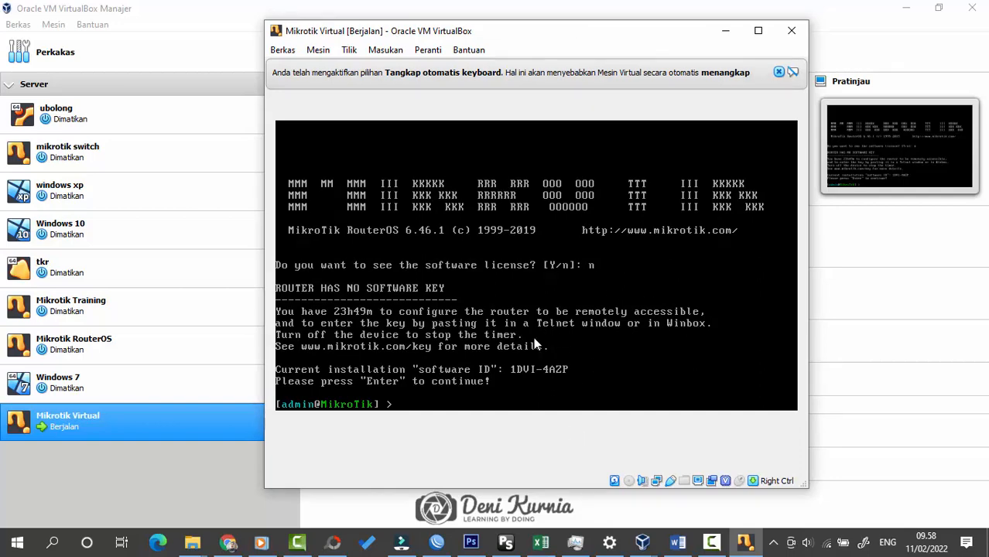
left_click(444, 543)
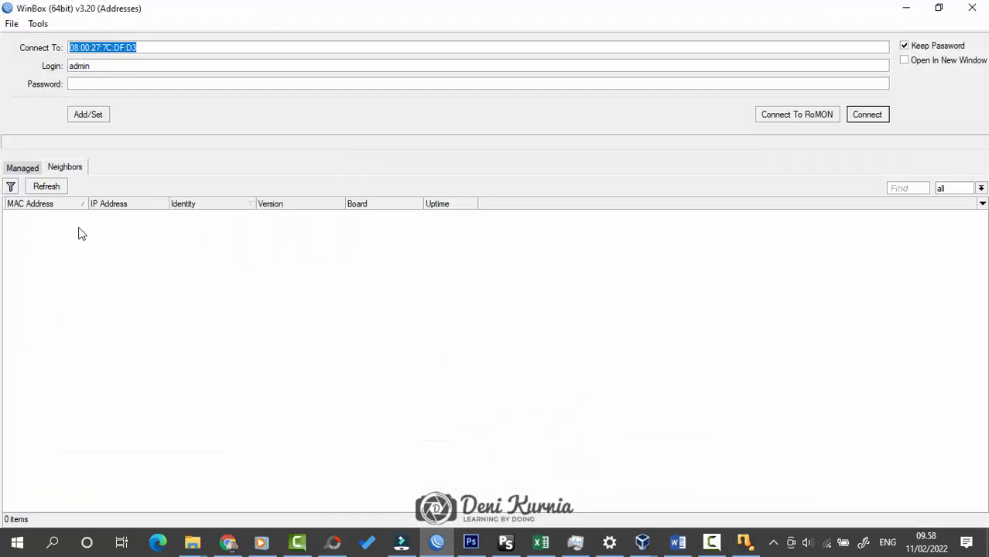
left_click(48, 188)
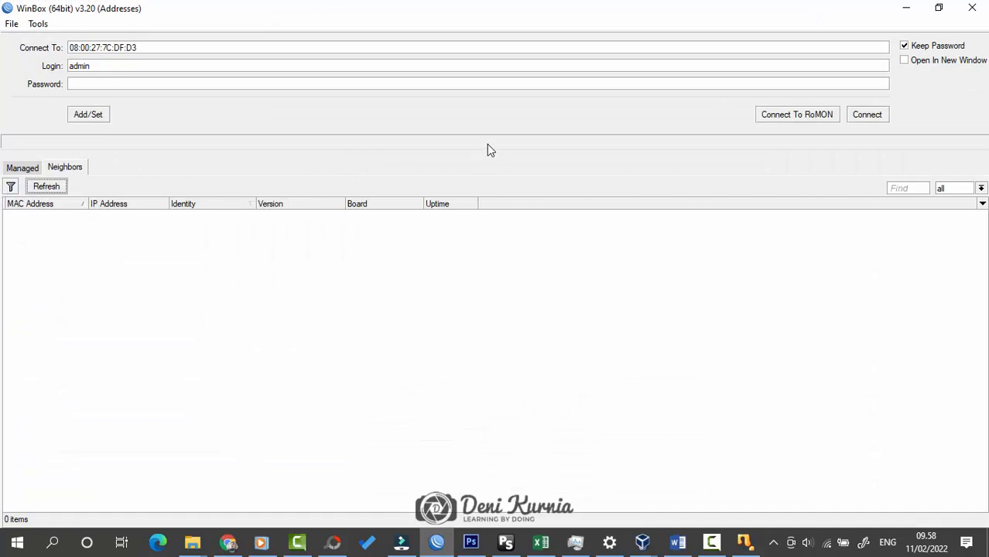
left_click(904, 16)
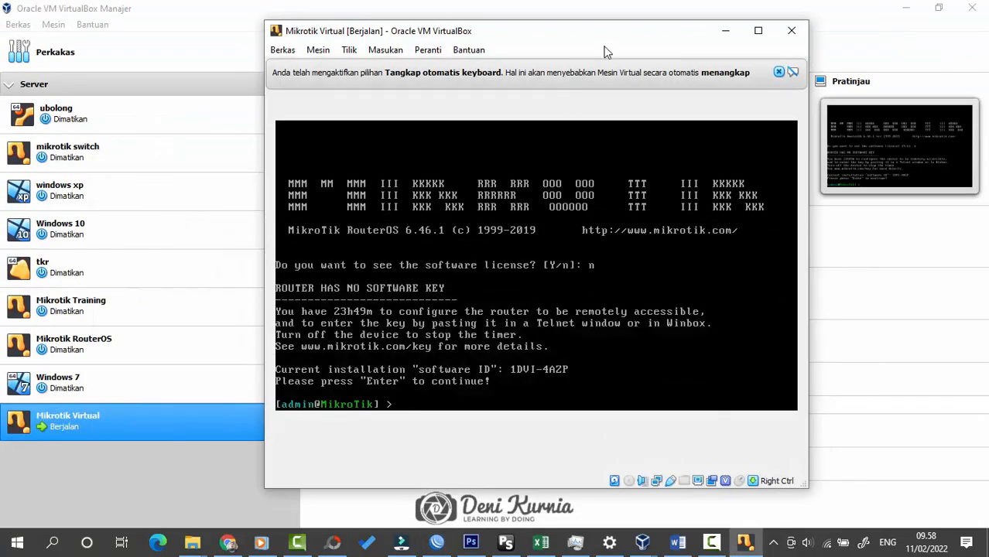
left_click_drag(615, 40, 616, 30)
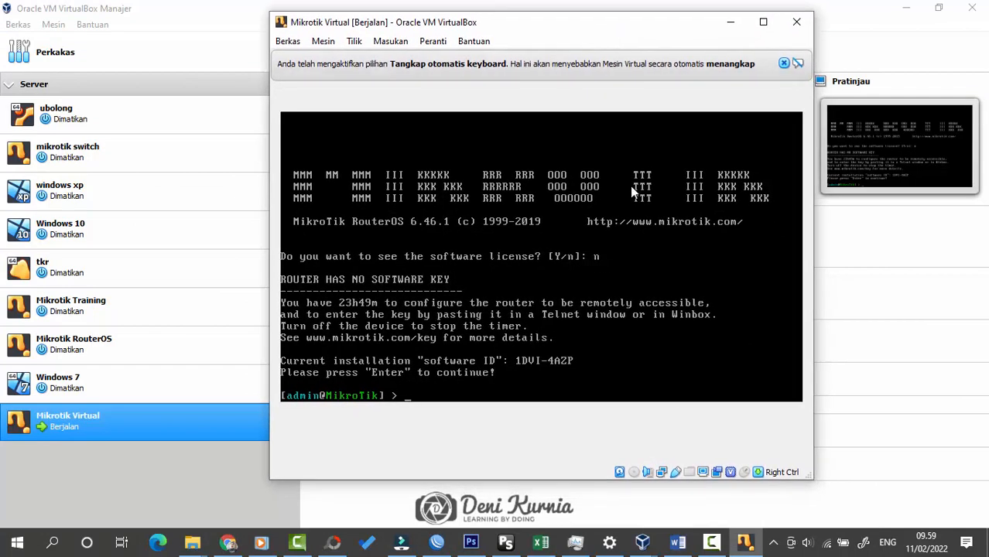
left_click_drag(462, 26, 454, 27)
left_click(459, 6)
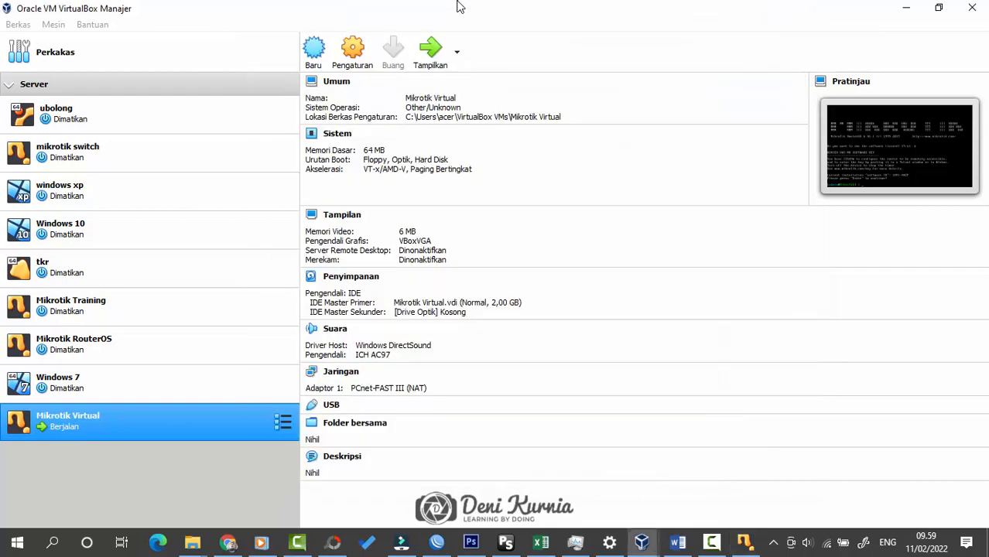
left_click(744, 541)
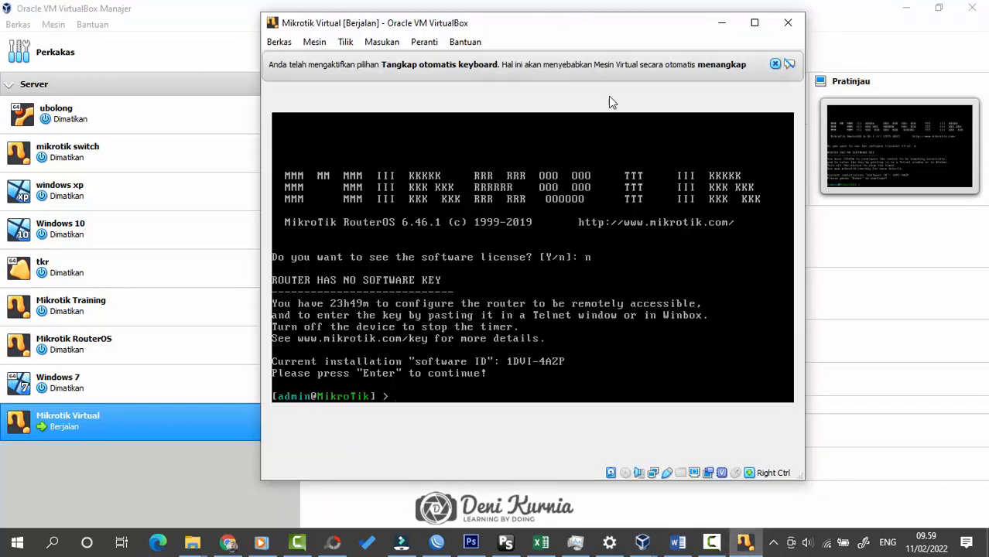
Minimize the VirtualBox Manager and Mikrotik Virtual windows to show the desktop
left_click(588, 7)
left_click(904, 9)
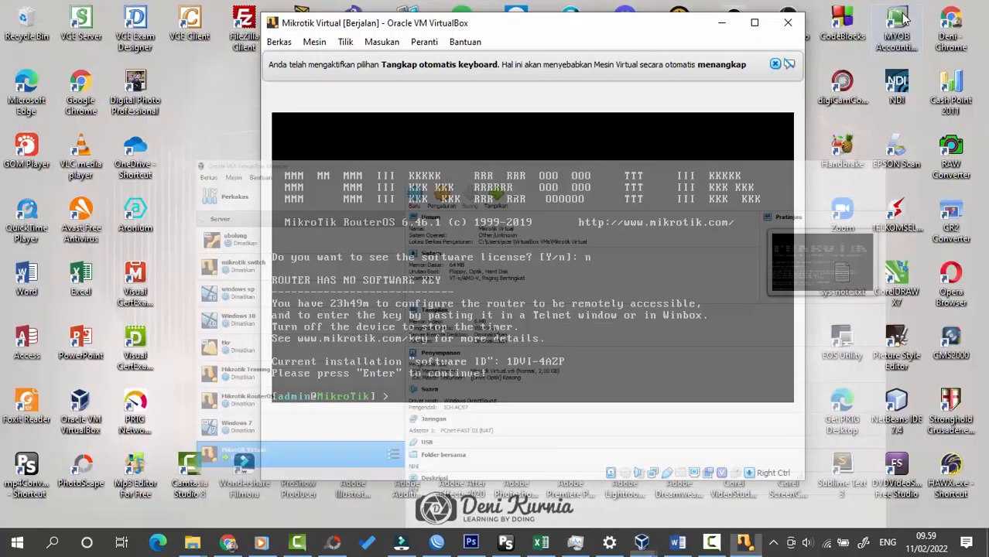
left_click(721, 22)
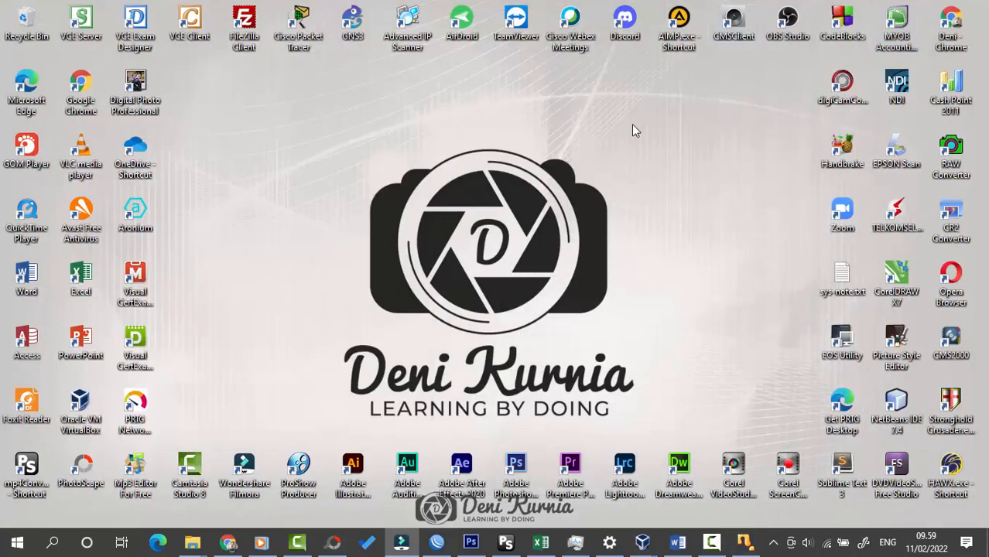